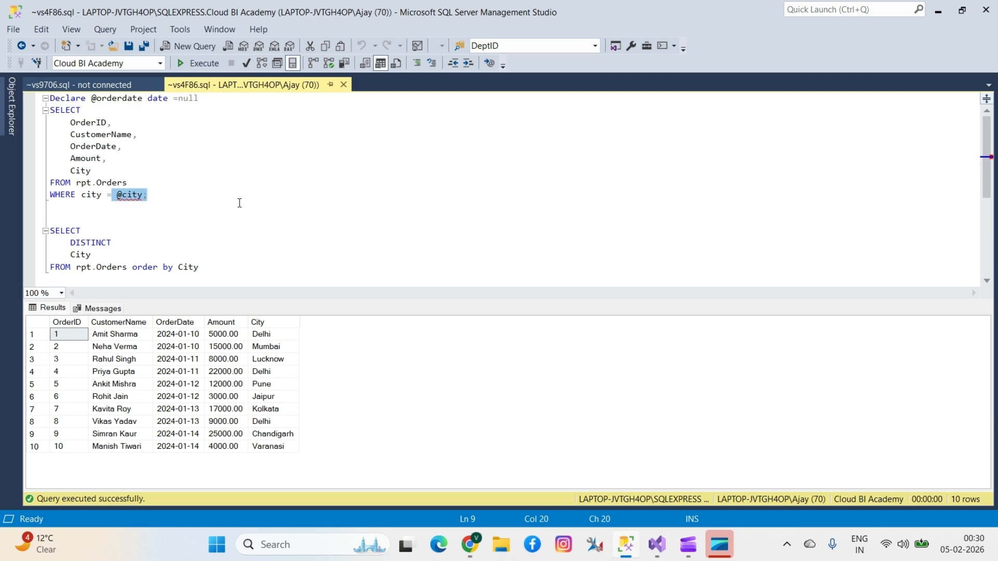
- Run only the first SELECT on rpt.Orders, leaving out its WHERE city condition
left_click(169, 196)
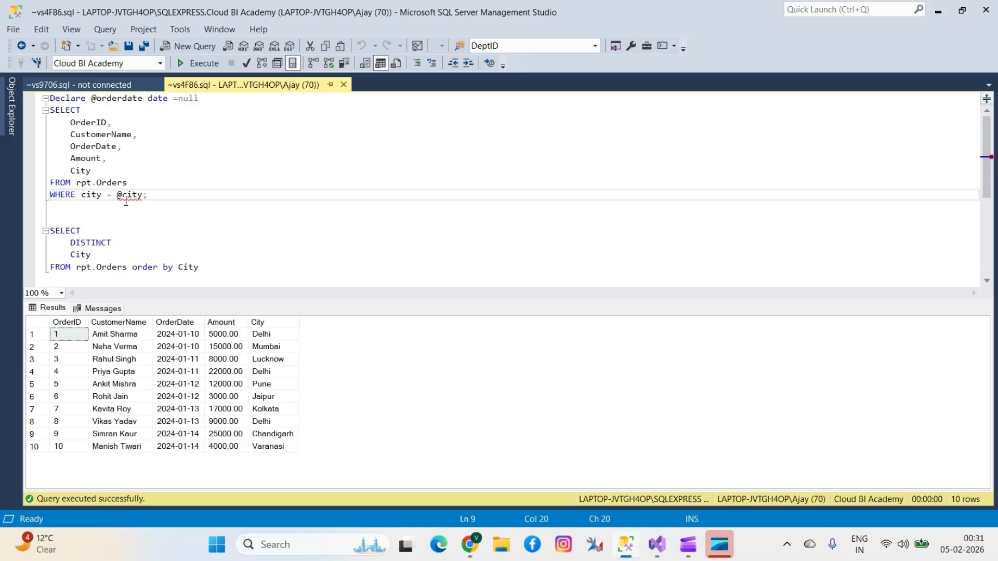
left_click(135, 180)
left_click_drag(136, 181, 50, 110)
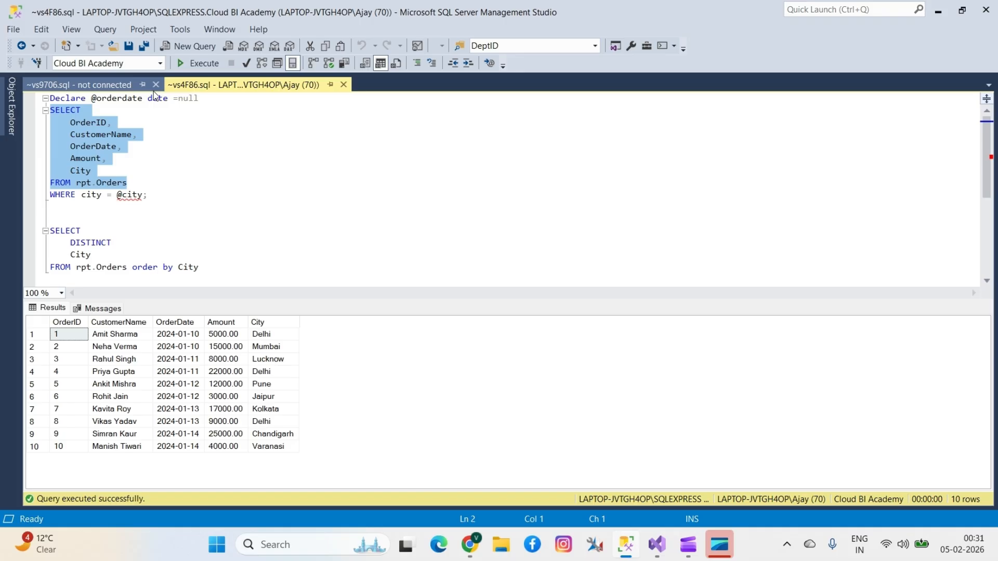
left_click(189, 65)
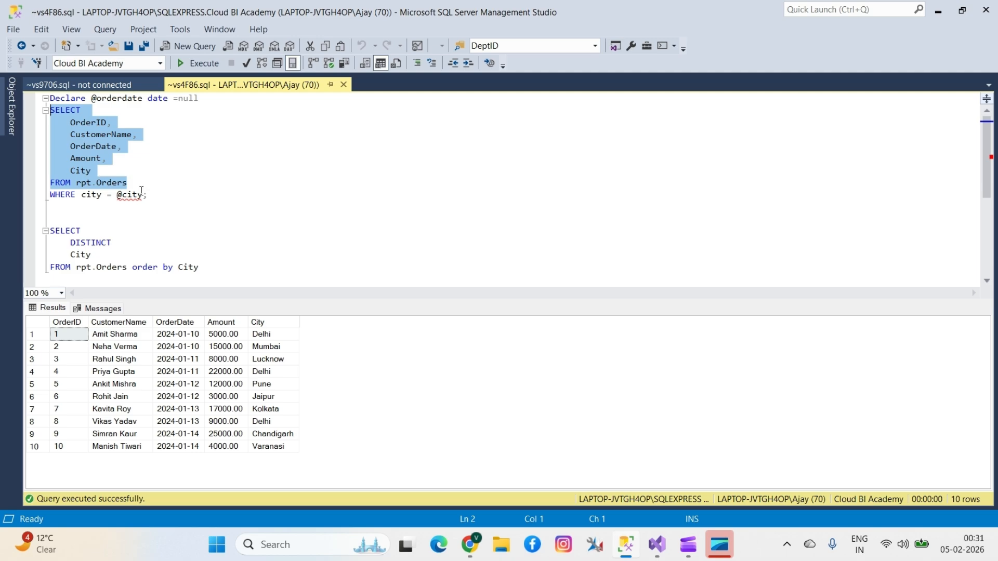
mouse_move(136, 196)
- Switch to the Session_Parameterized report project in Visual Studio
mouse_move(643, 535)
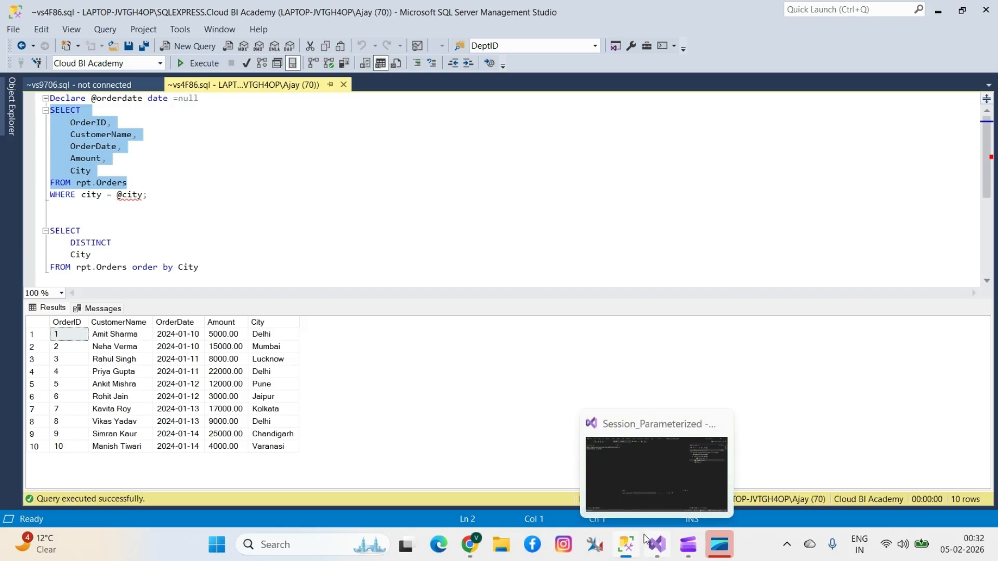
left_click(668, 490)
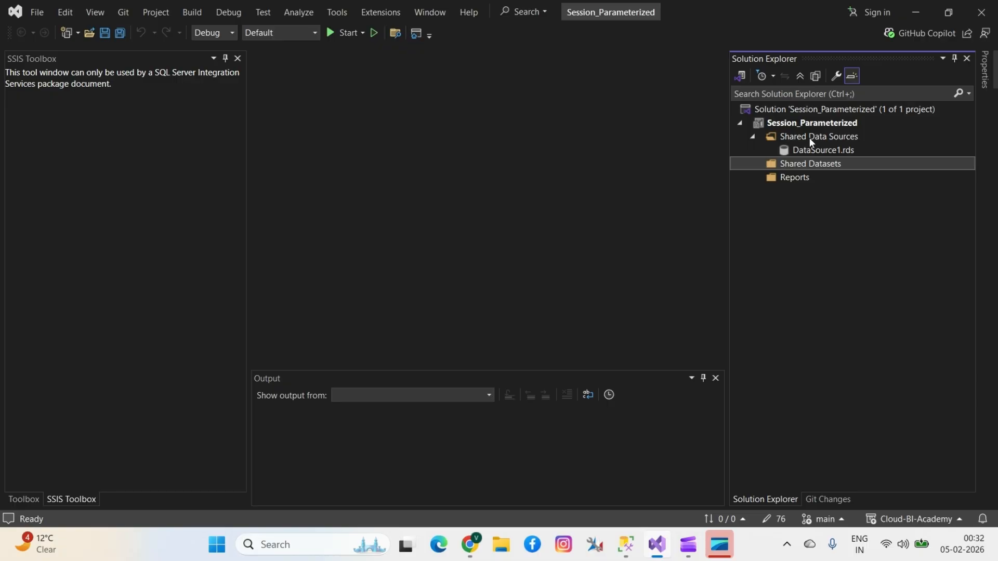
left_click(801, 178)
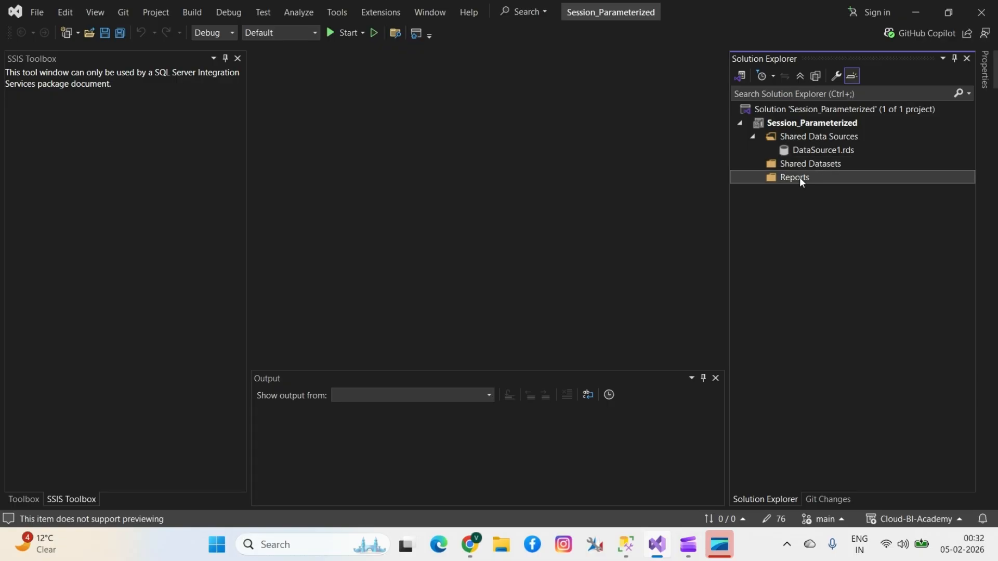
right_click(801, 178)
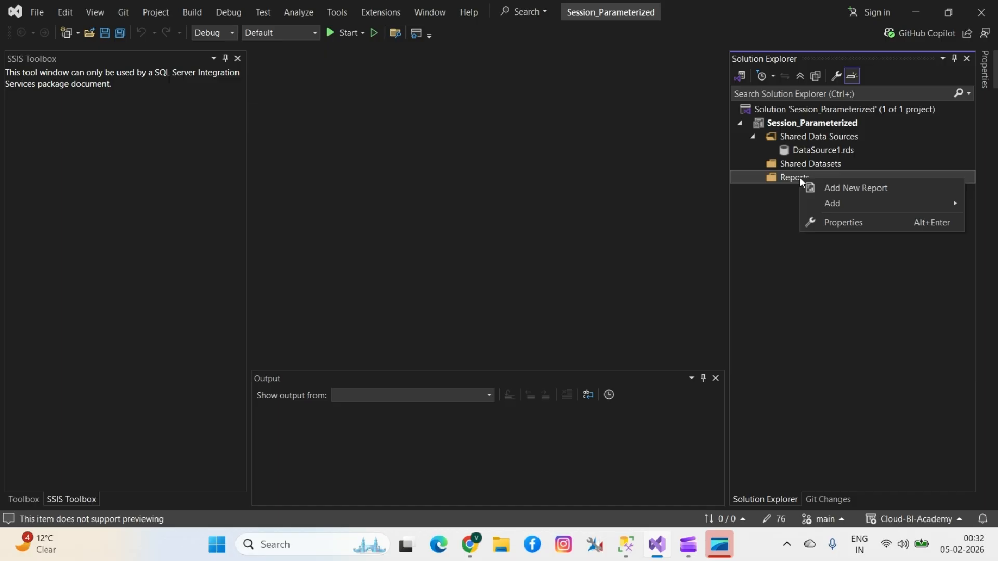
left_click(843, 193)
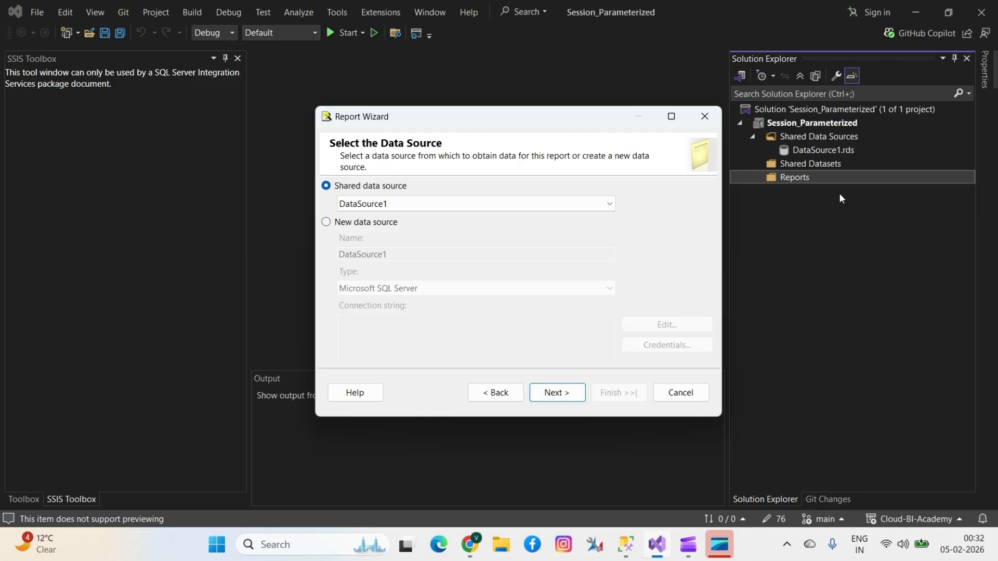
left_click(700, 125)
- Add a new empty report item to the project's Reports folder, without using the report wizard
right_click(776, 177)
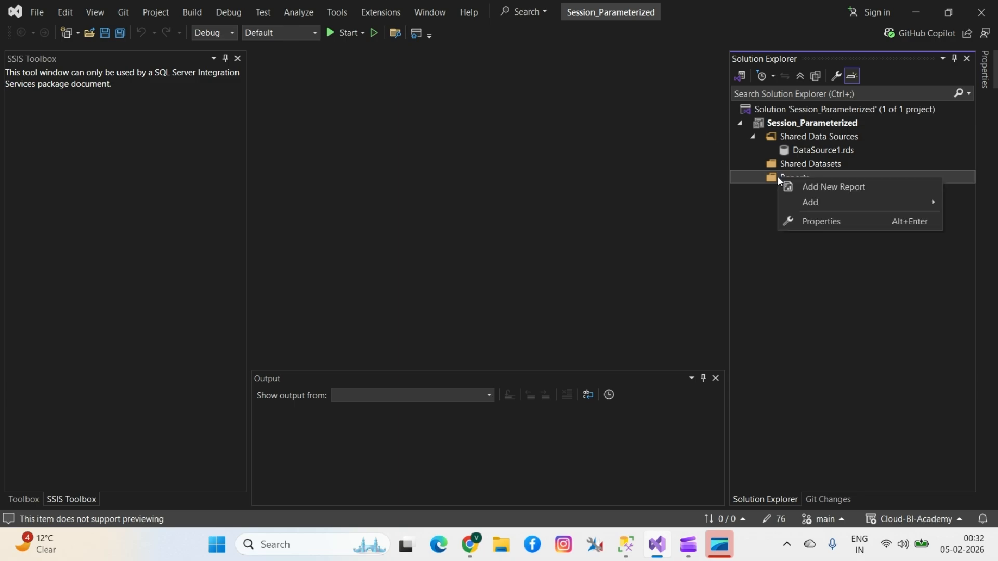
mouse_move(802, 201)
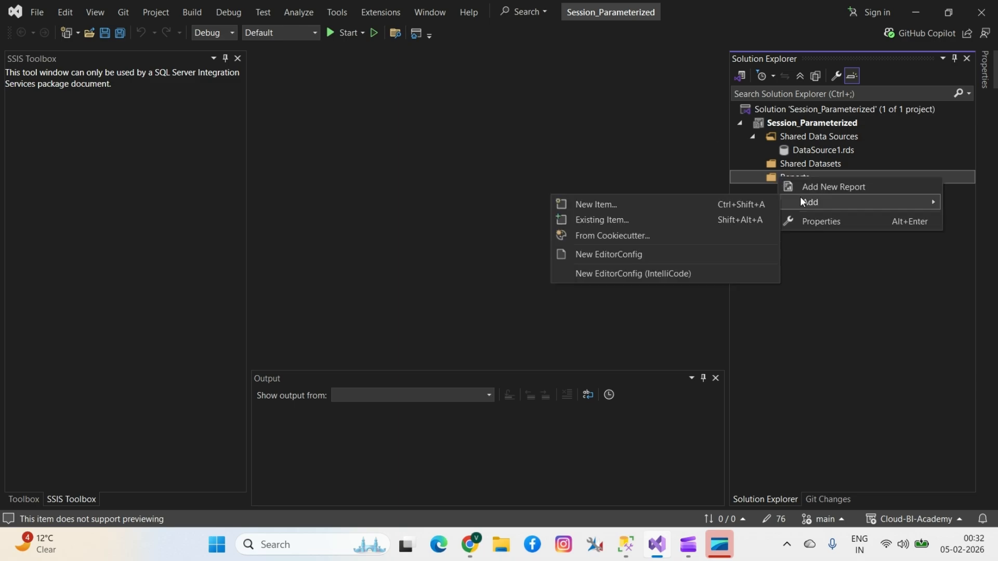
left_click(626, 204)
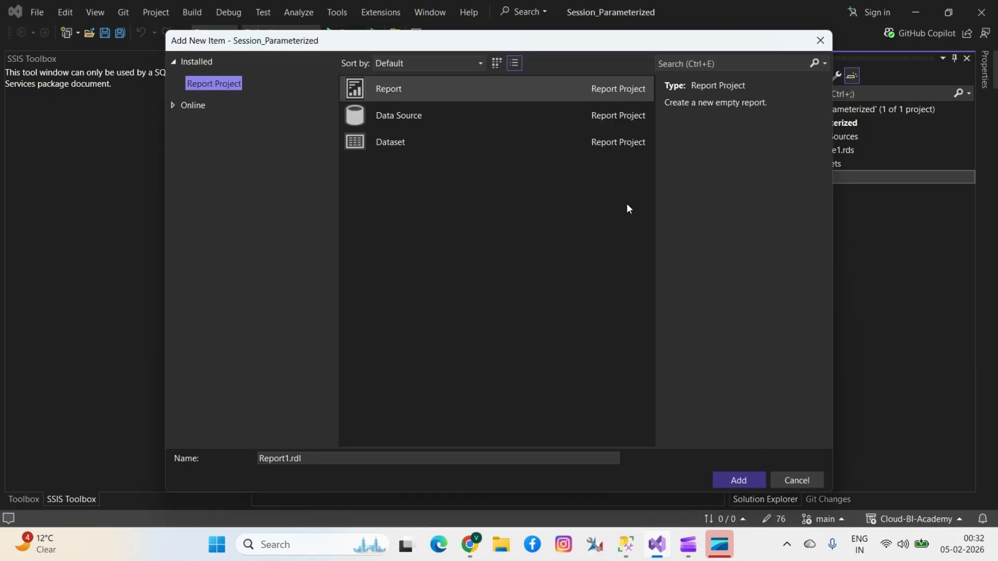
double_click(411, 89)
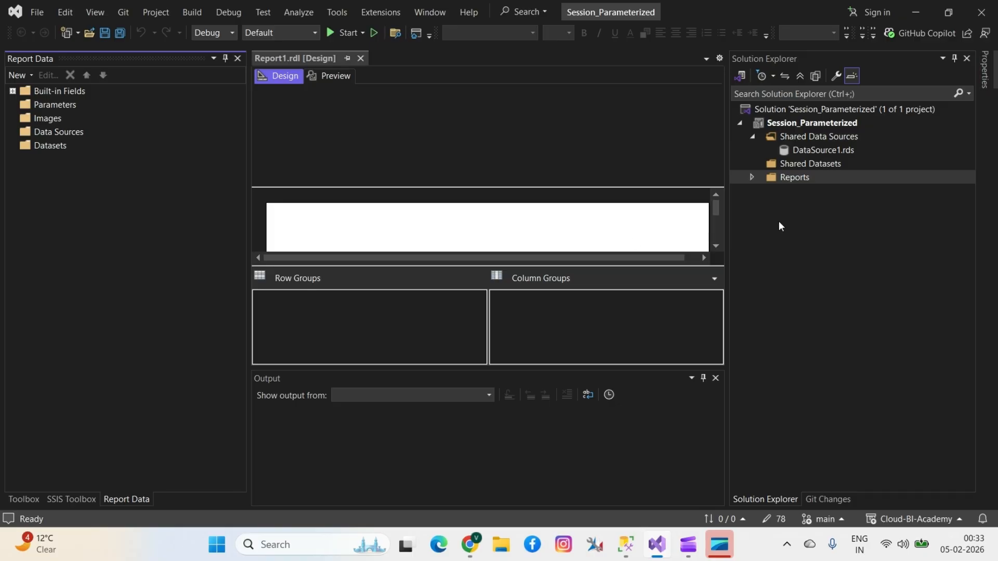
- Rename the new report file in the Reports folder as OrderbyCity.rdl
left_click(752, 178)
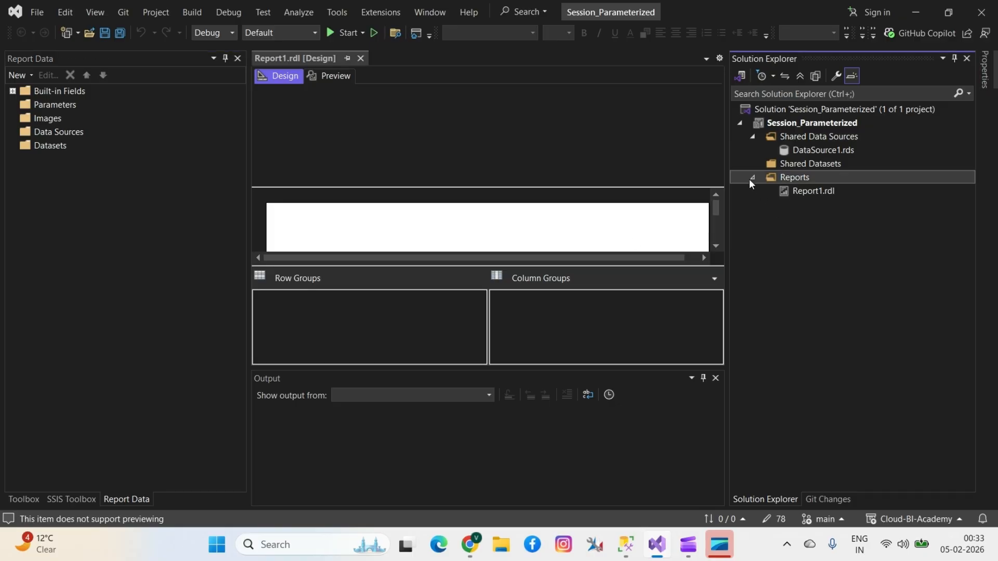
right_click(805, 190)
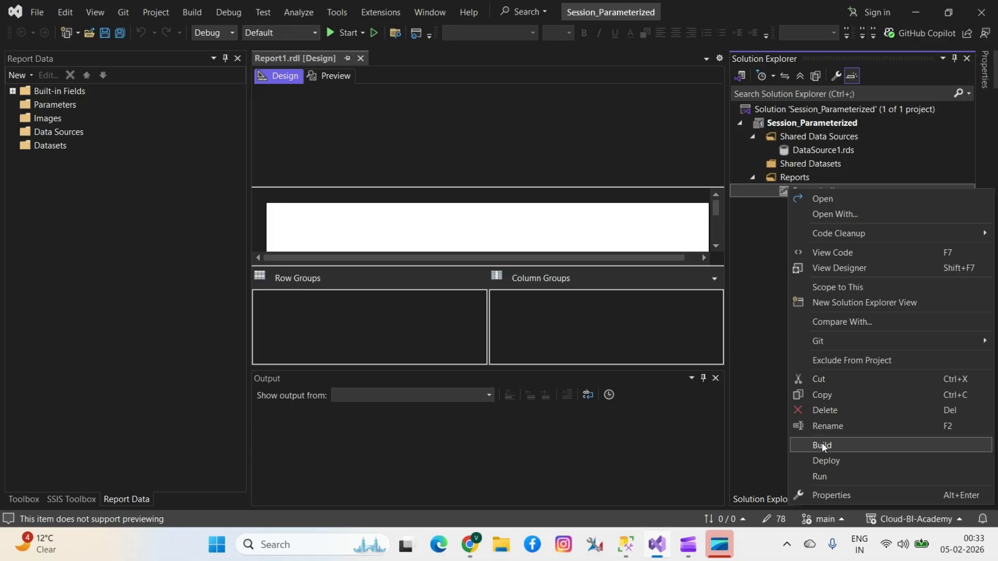
left_click(822, 427)
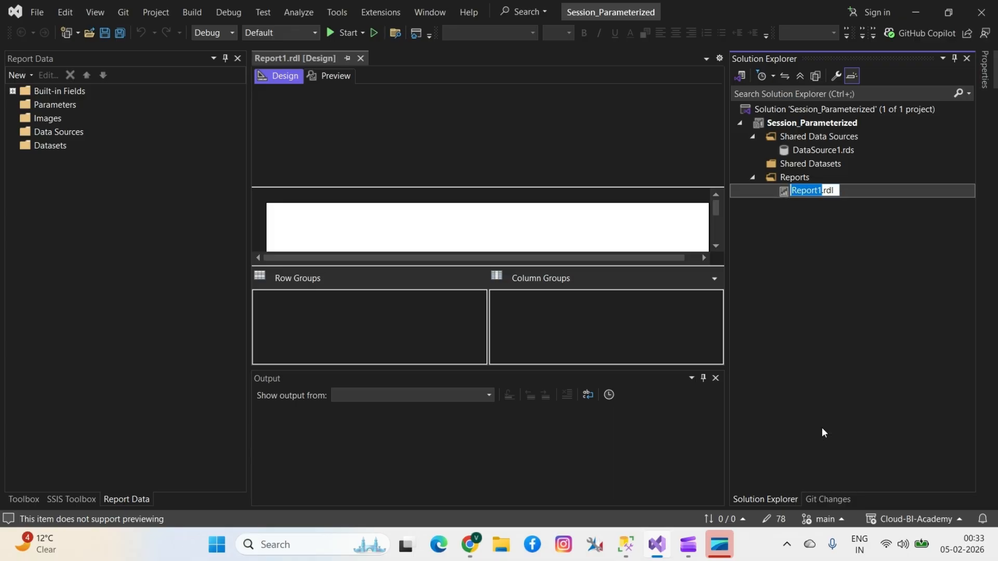
type("Order")
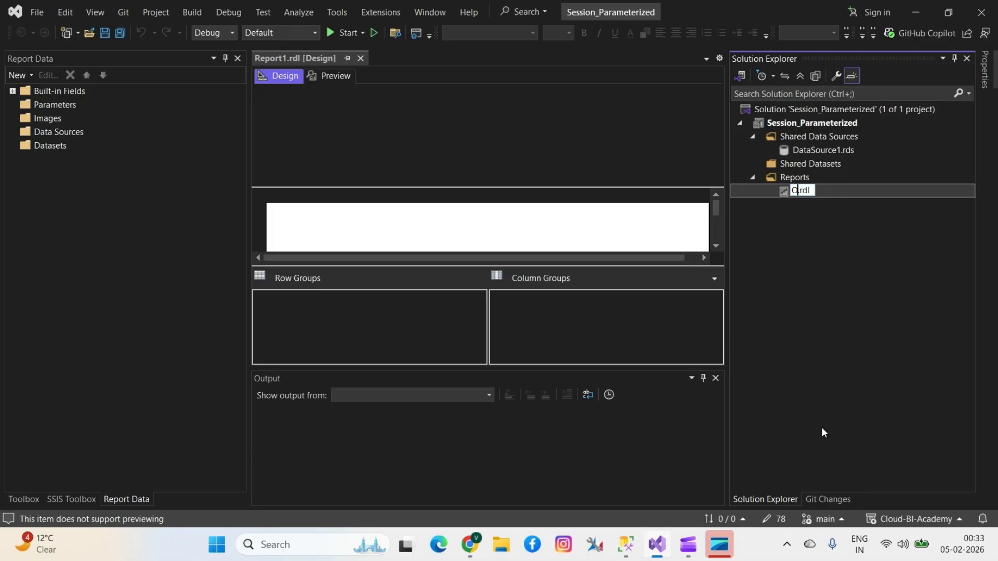
type("byCity")
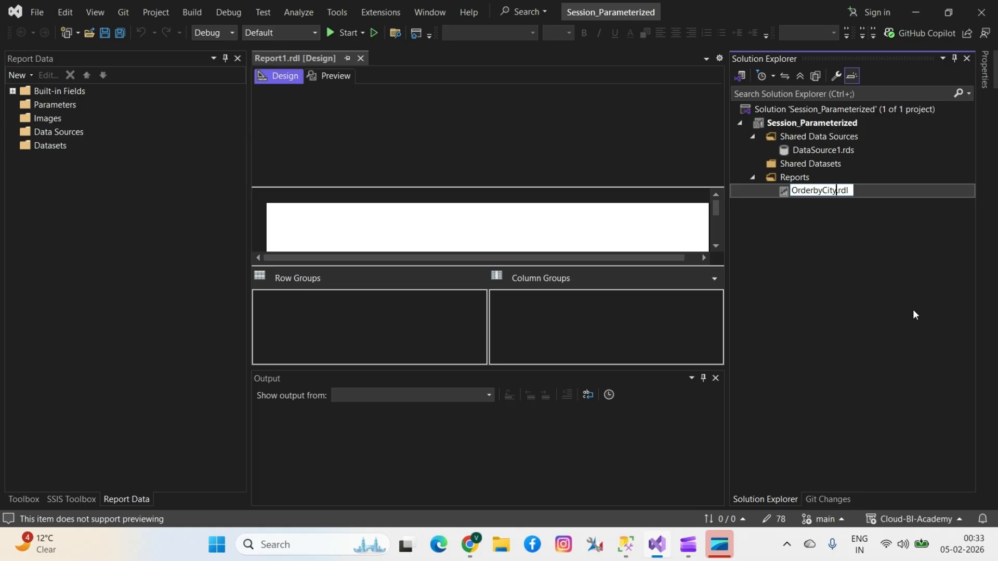
key("Return")
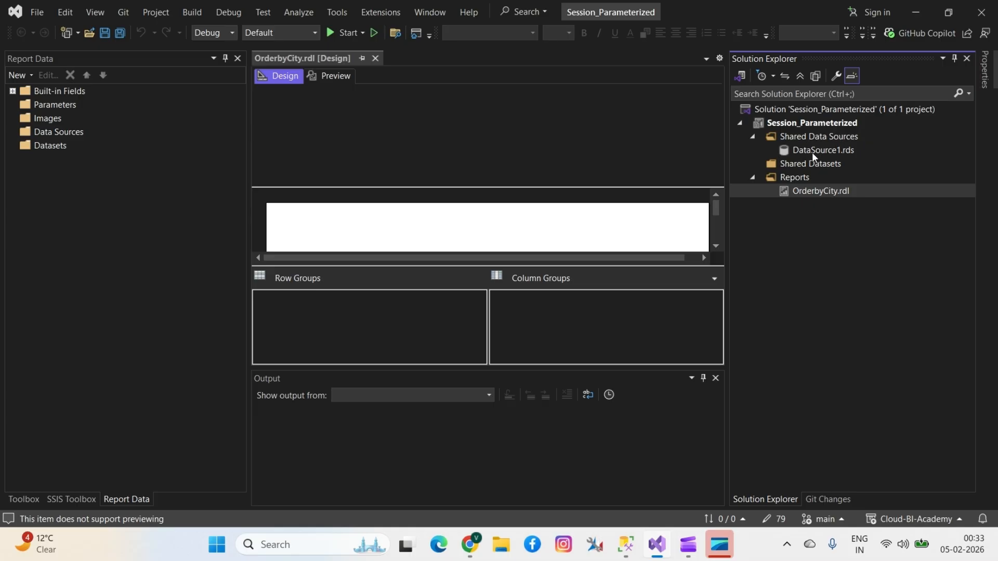
right_click(833, 136)
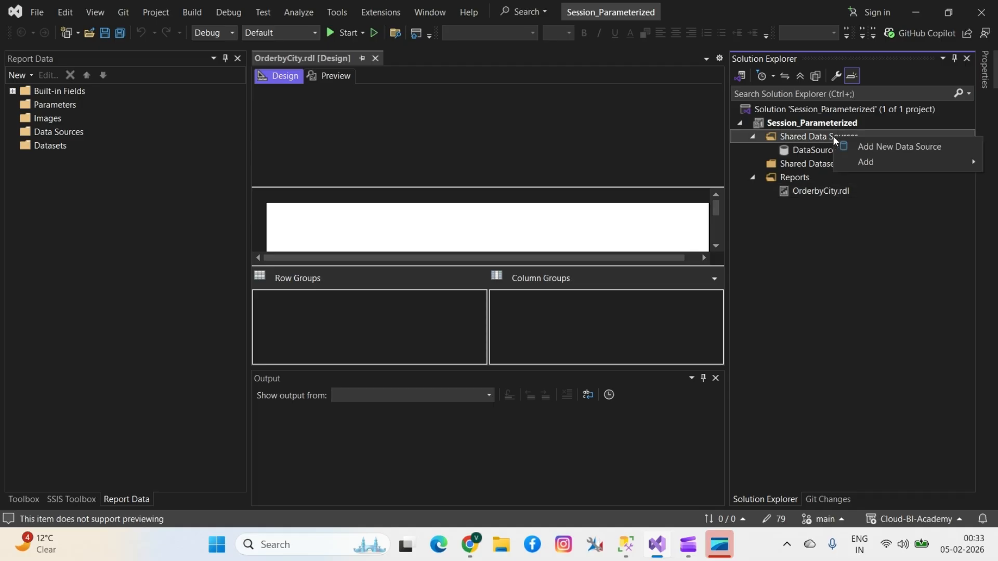
left_click(888, 147)
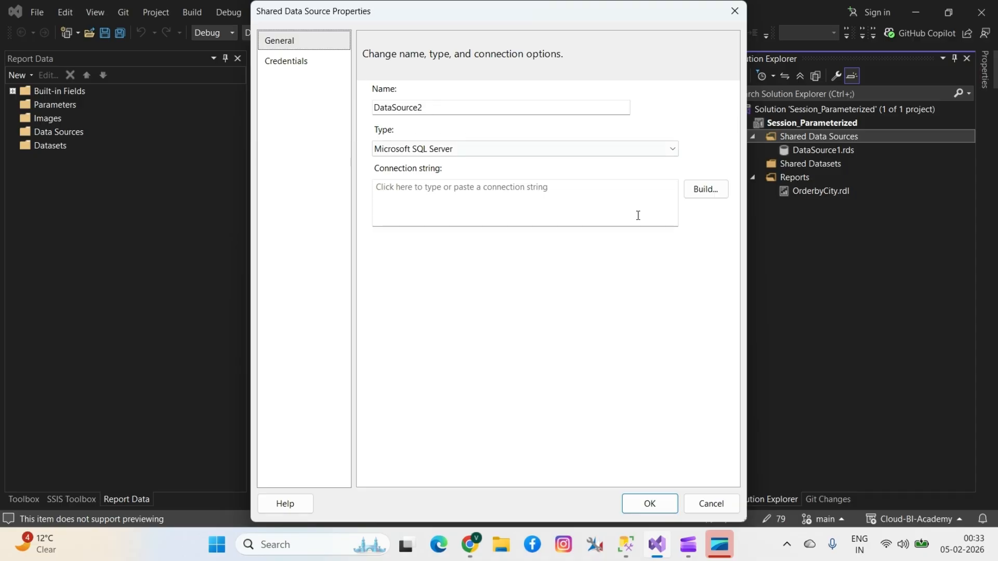
left_click(690, 195)
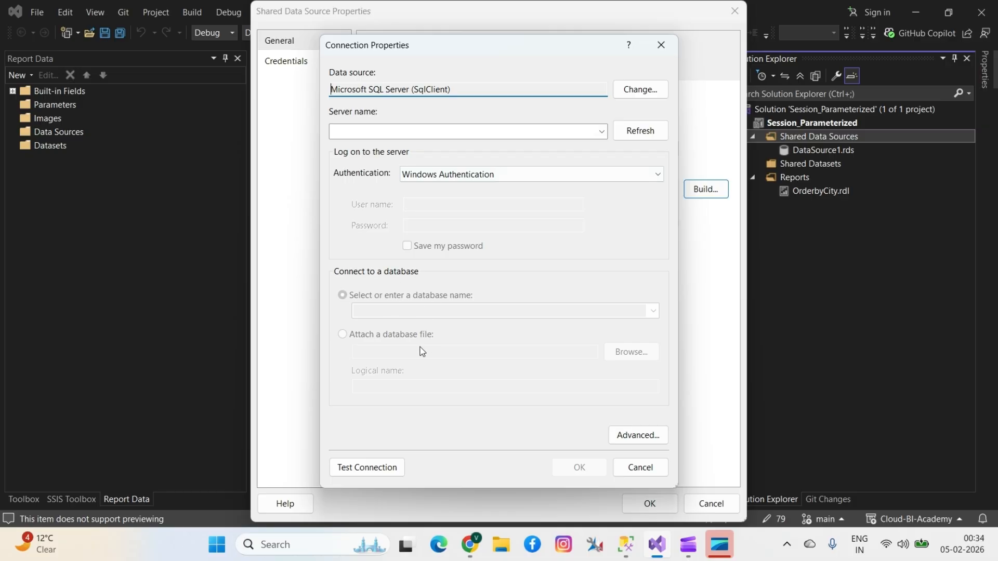
left_click(644, 467)
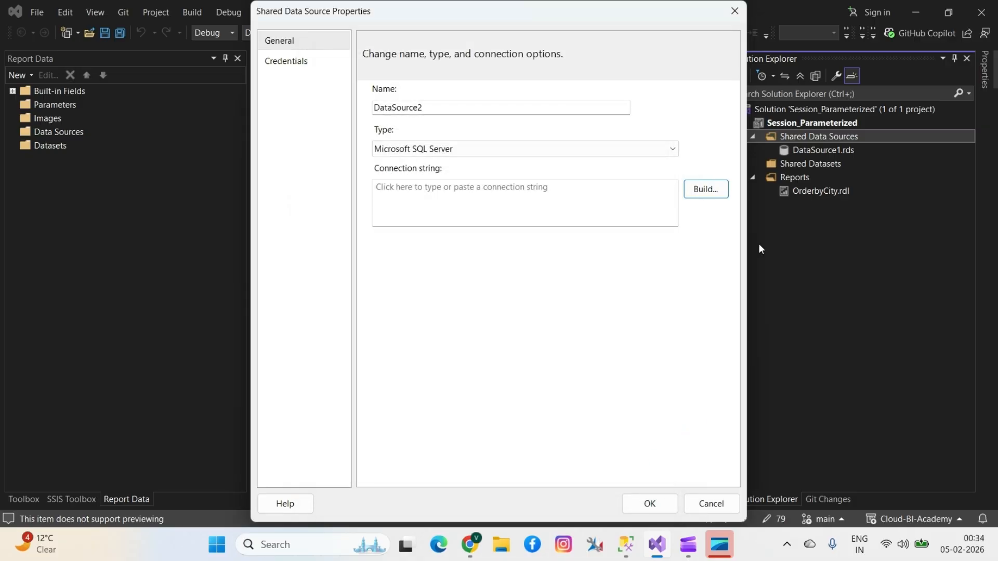
left_click(695, 502)
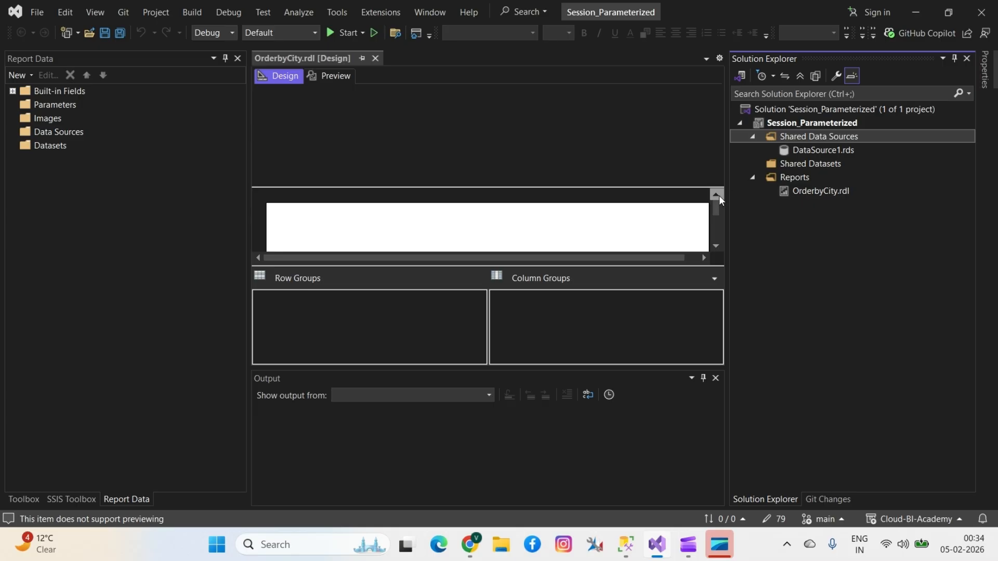
- Add a data source named DataSource1 to the OrderbyCity report, referencing the shared data source DataSource1
left_click(450, 230)
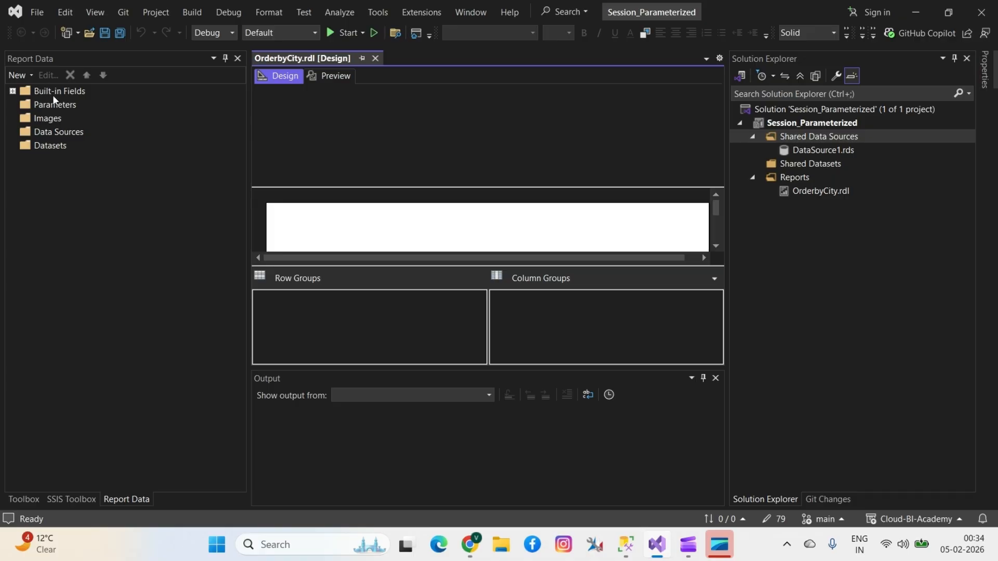
right_click(35, 145)
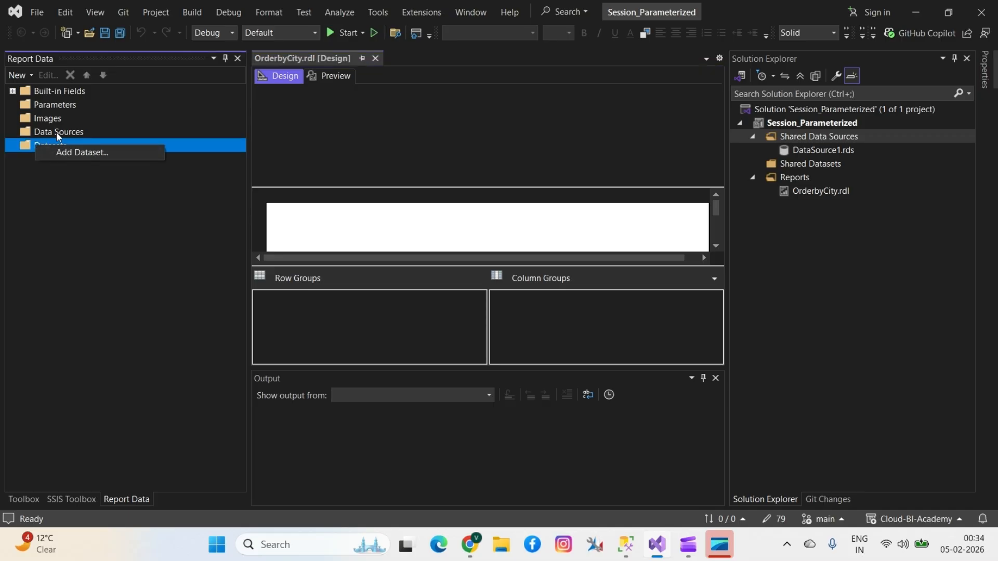
right_click(56, 132)
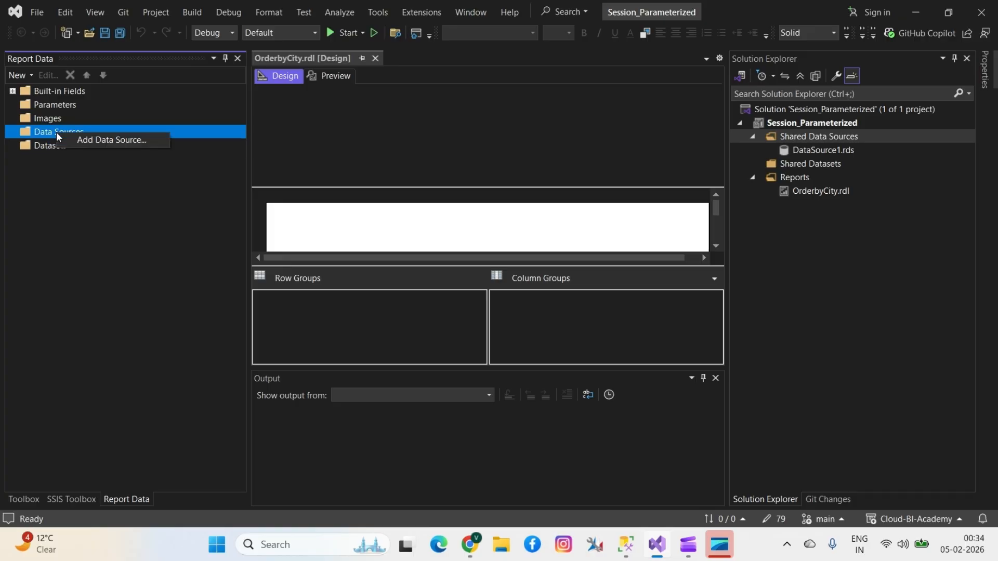
left_click(82, 138)
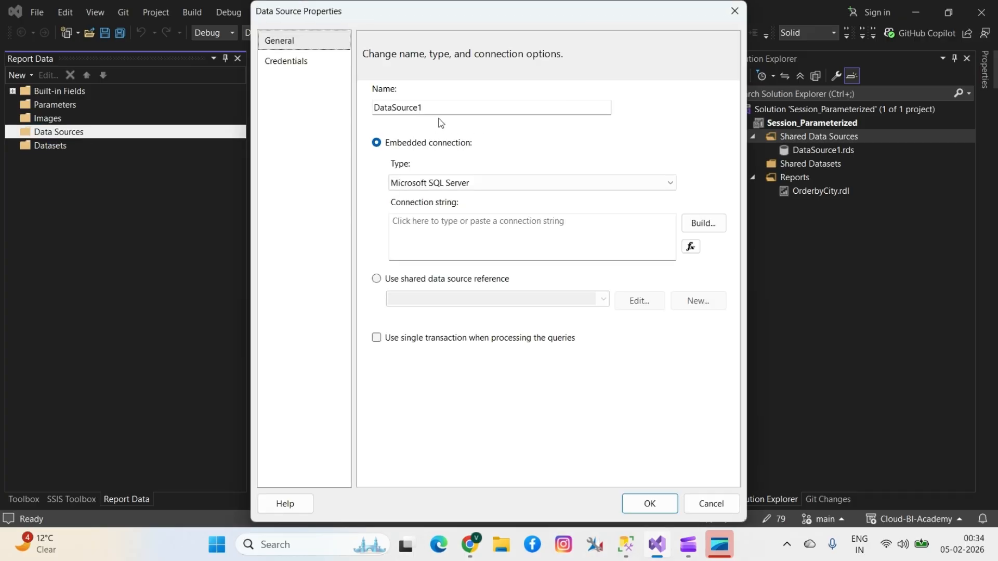
left_click(414, 280)
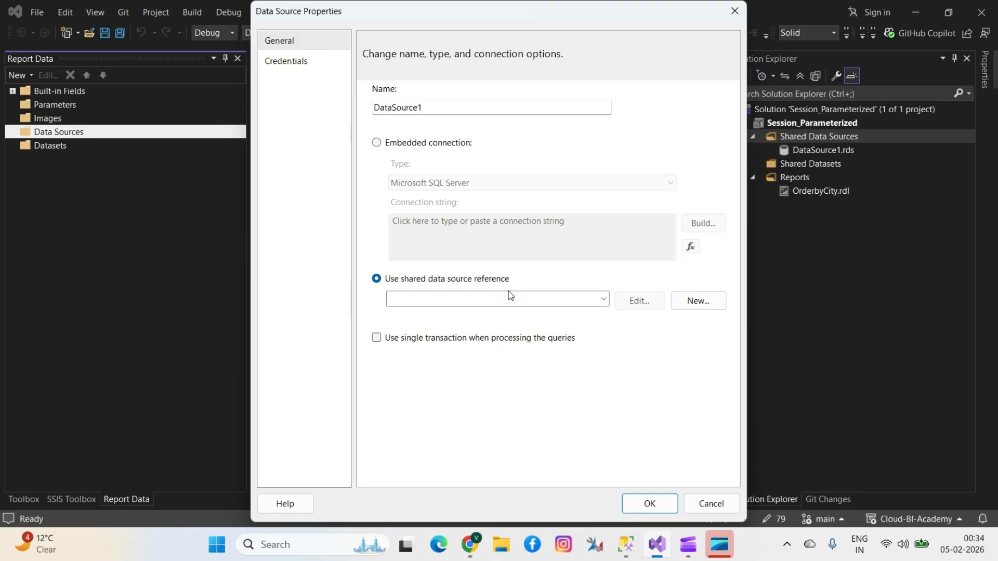
left_click(603, 299)
left_click(464, 313)
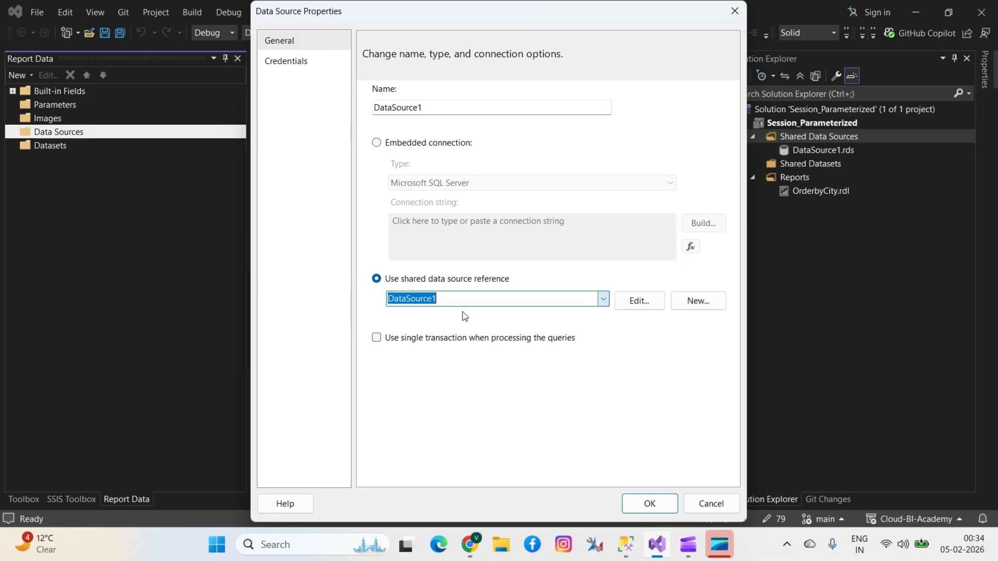
left_click(644, 501)
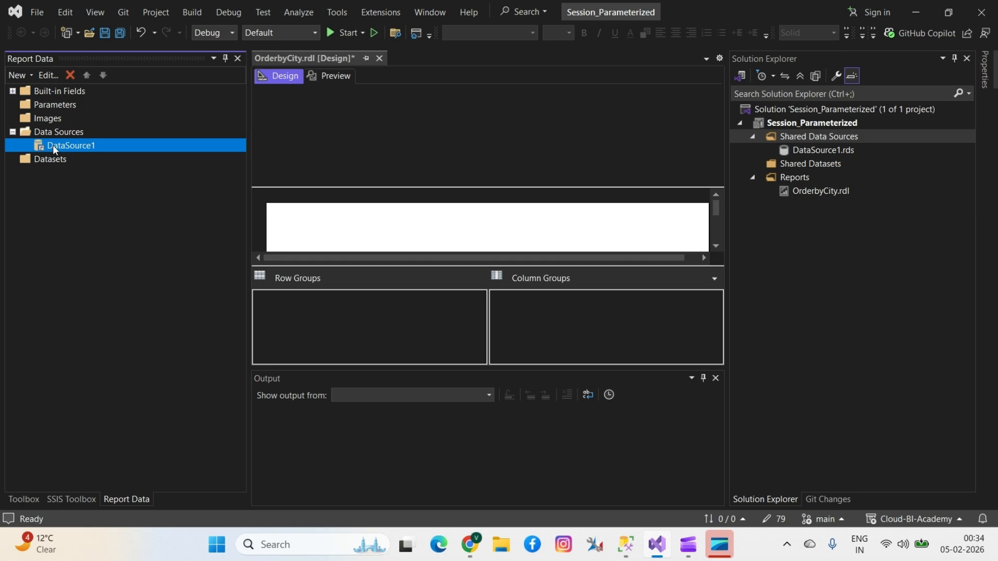
- Start a new report dataset named Orders, embedded in the report and using DataSource1 as its data source
right_click(40, 158)
left_click(70, 165)
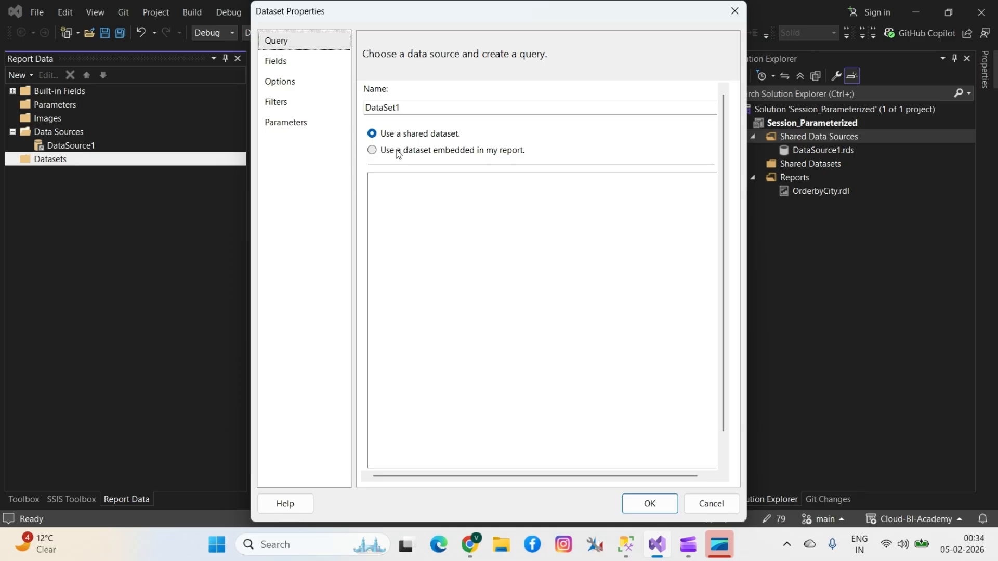
left_click_drag(422, 106, 363, 112)
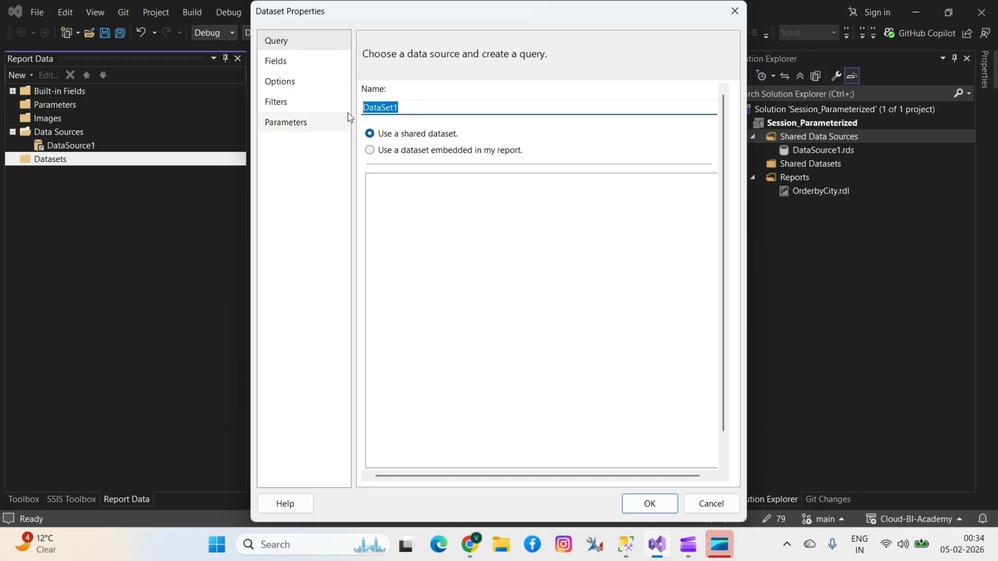
type("Orders")
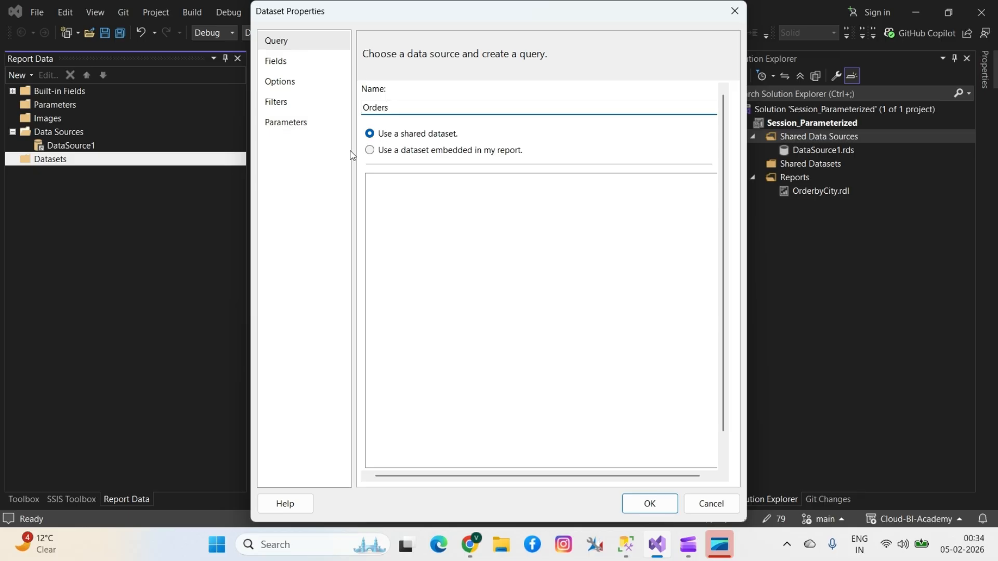
left_click(380, 151)
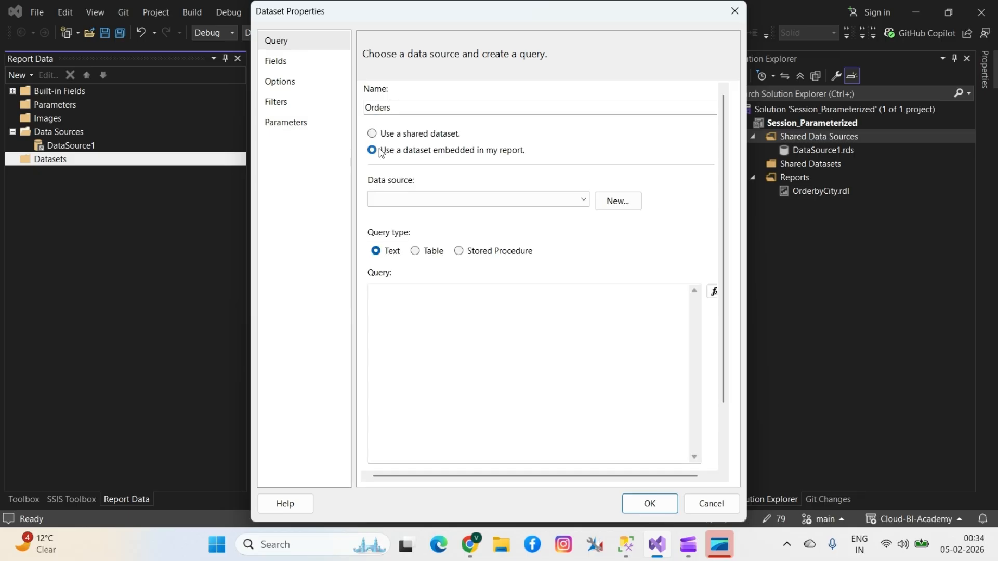
left_click(582, 200)
left_click(443, 213)
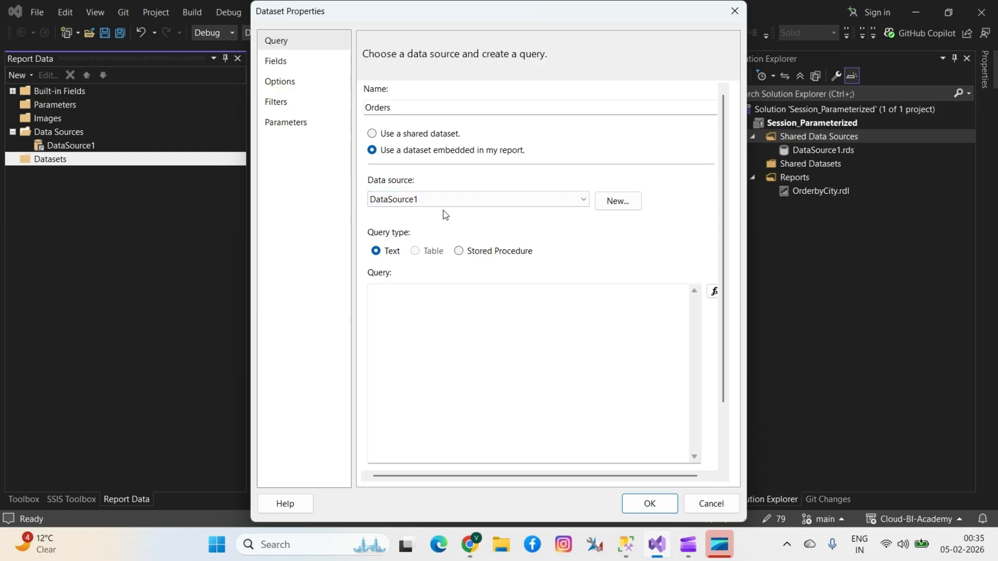
left_click(399, 307)
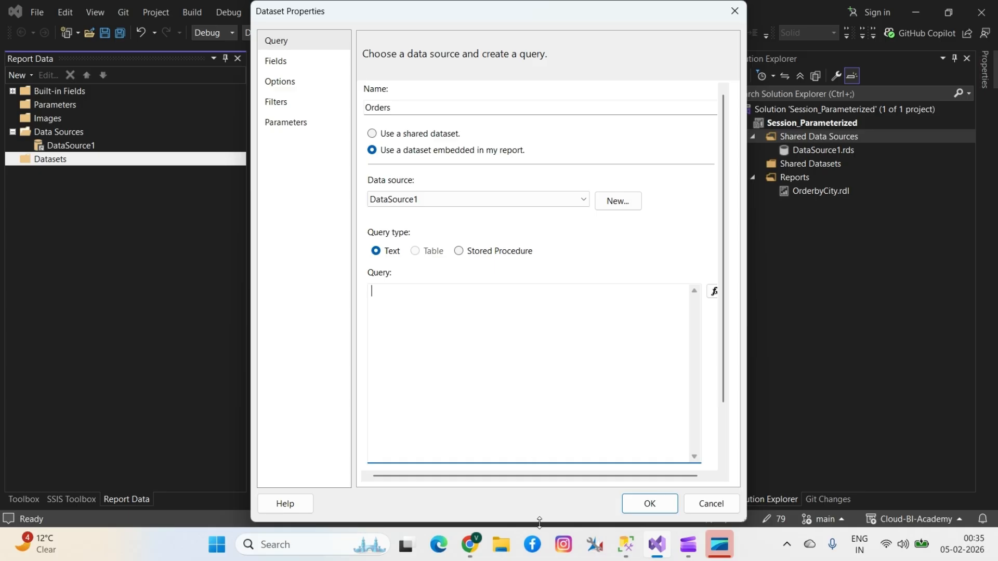
left_click(631, 545)
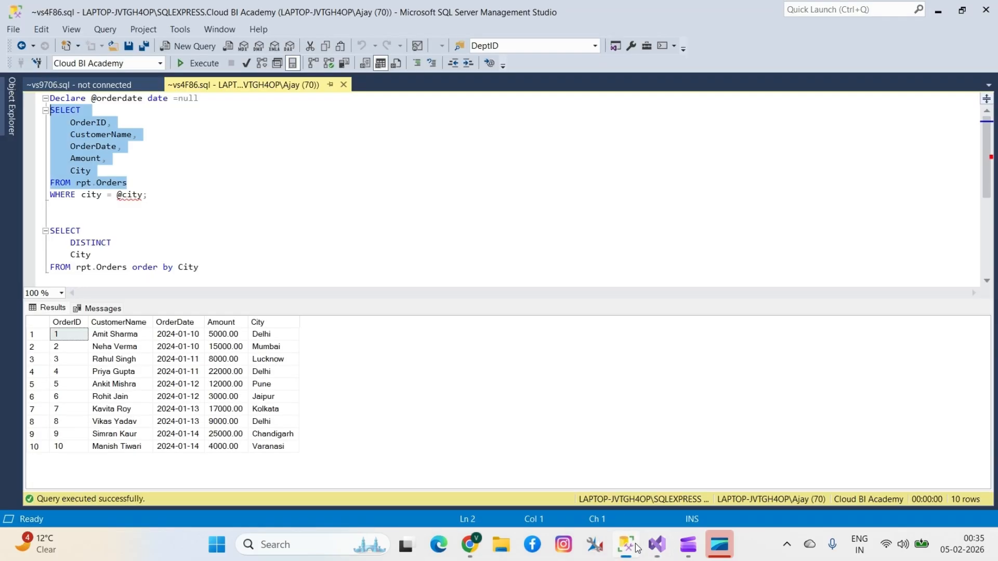
left_click(148, 195)
left_click_drag(149, 195, 43, 112)
key("ctrl+c")
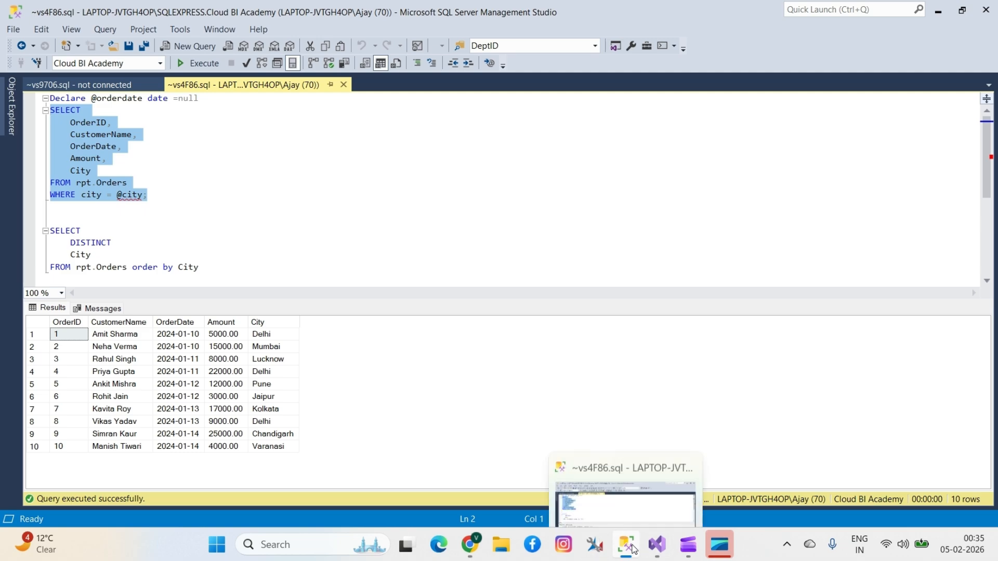
- Back in Visual Studio, paste the copied query into the Orders dataset, remove the trailing semicolon, and save the dataset
left_click(657, 544)
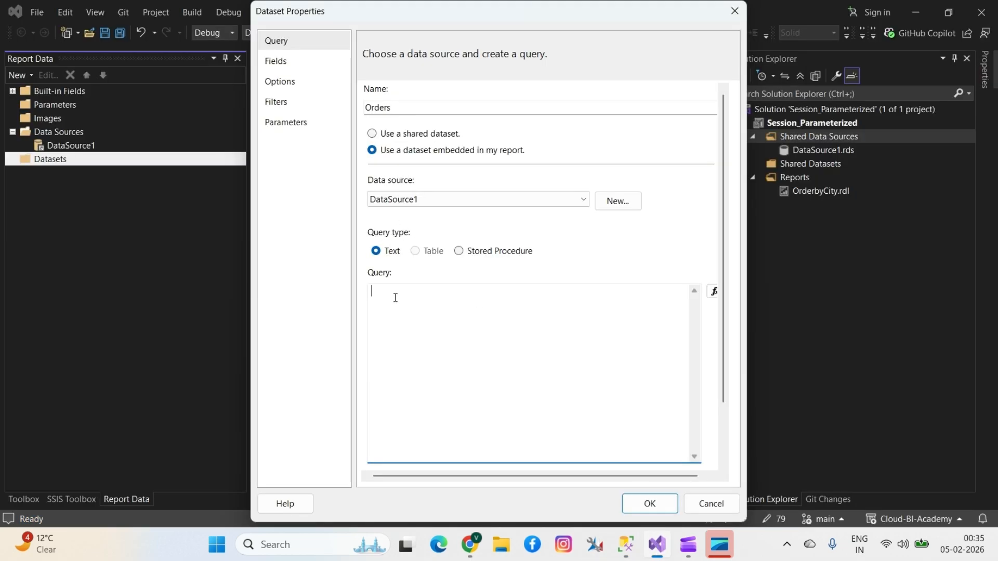
key("ctrl+v")
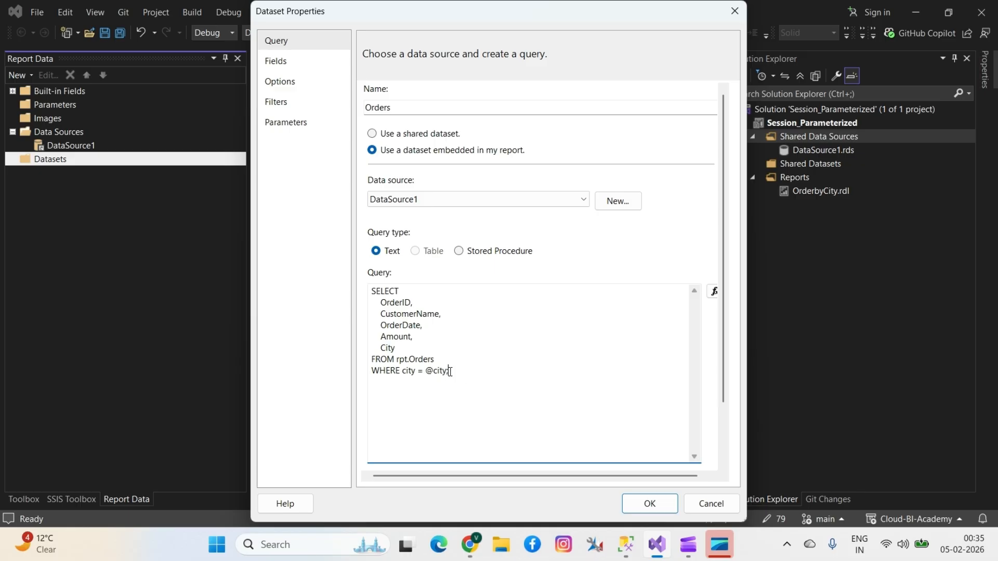
key("BackSpace")
left_click(646, 513)
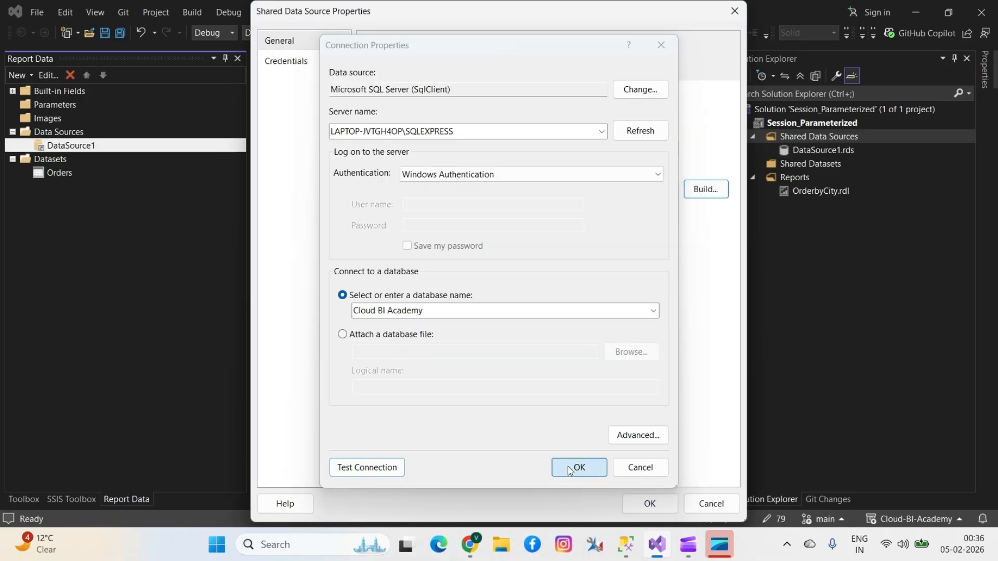
- Confirm DataSource1's shared connection to the Cloud BI Academy database and accept the data source properties
left_click(571, 470)
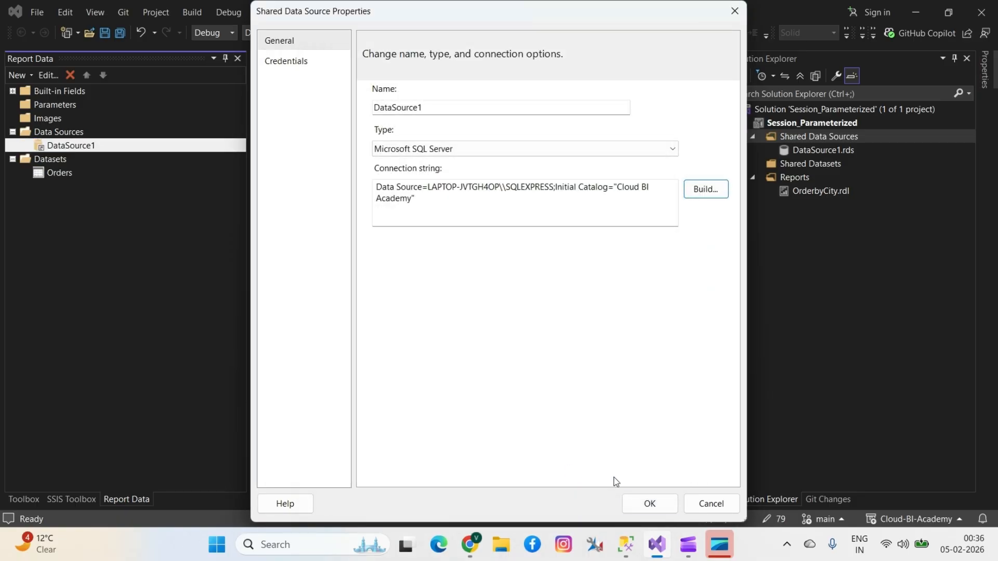
left_click(649, 503)
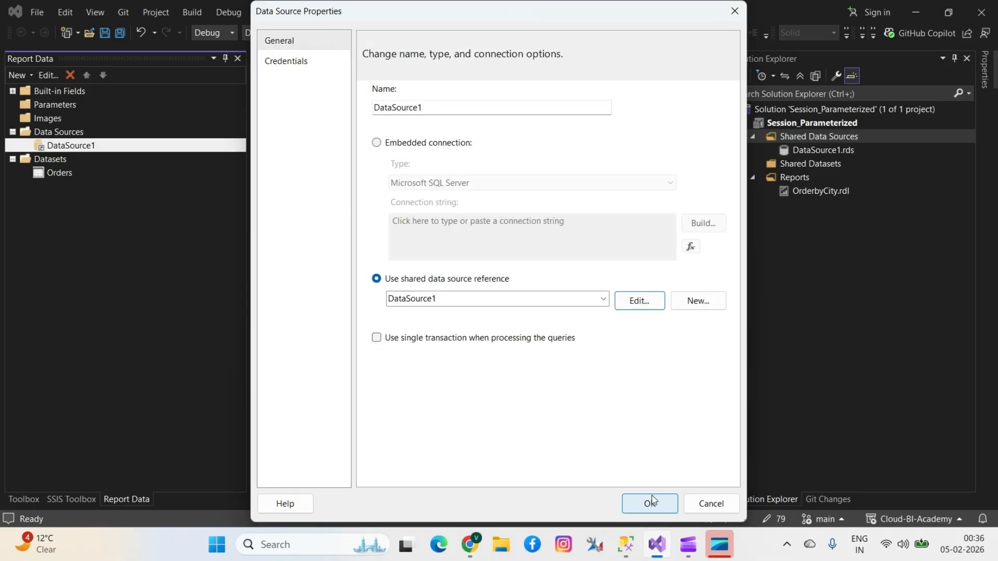
left_click(652, 499)
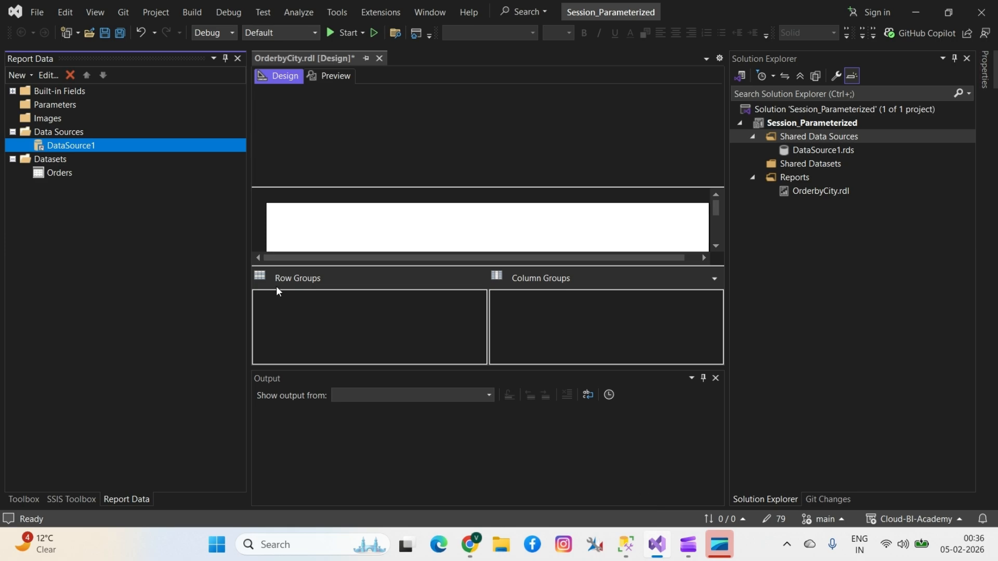
- Reopen the Orders dataset's properties, refresh its fields from the query, and save the dataset
right_click(60, 174)
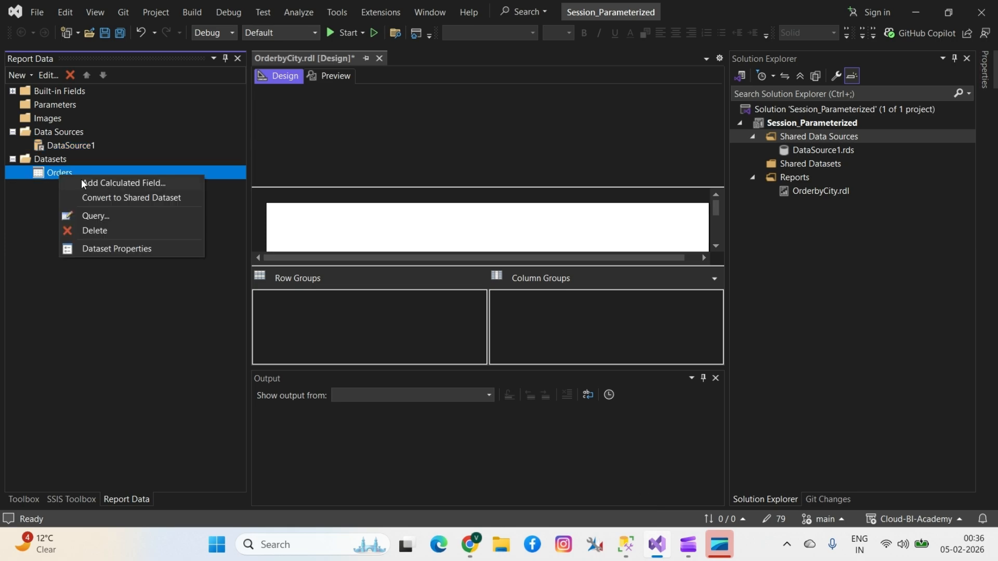
double_click(50, 170)
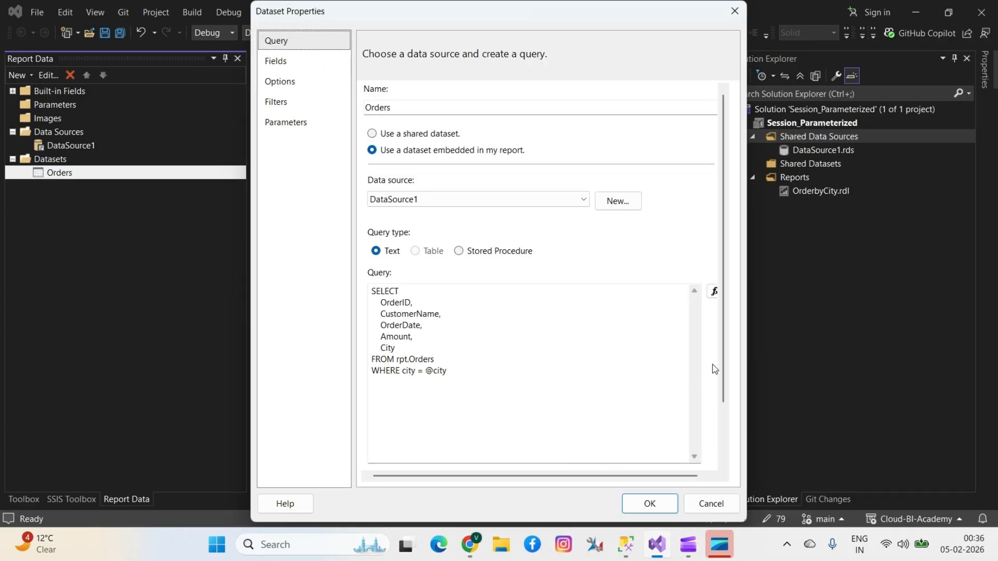
scroll(727, 456, "down", 3)
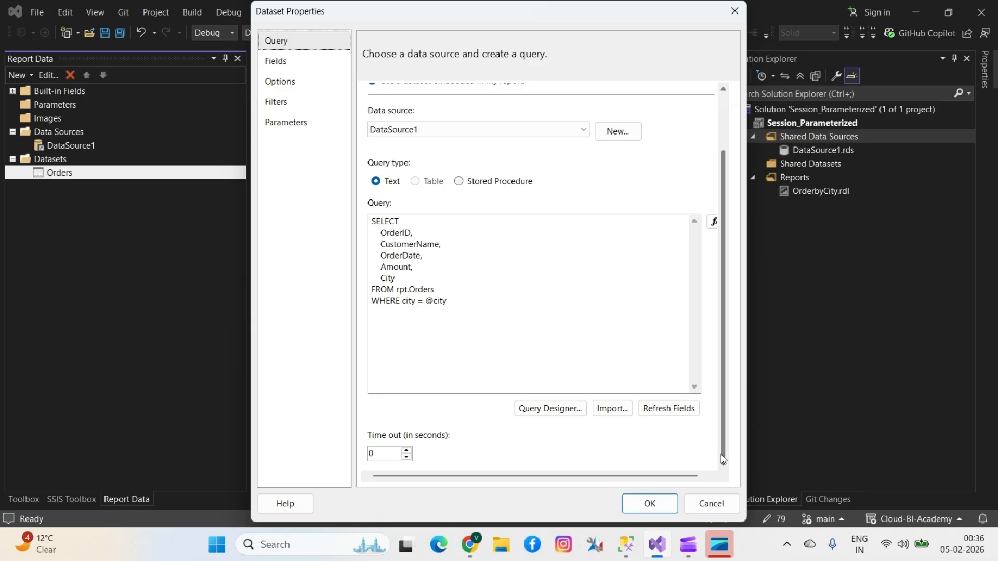
left_click(674, 409)
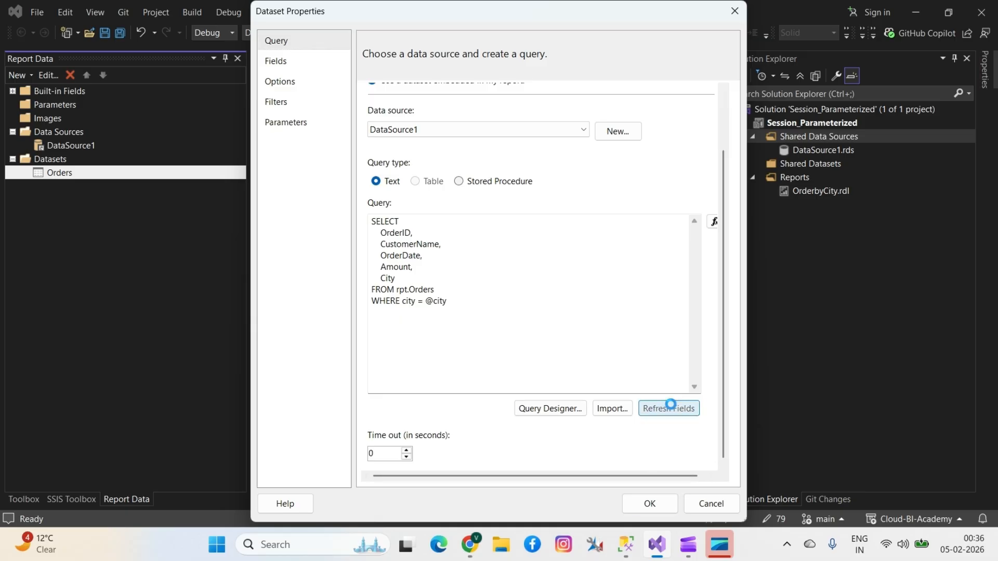
left_click(647, 508)
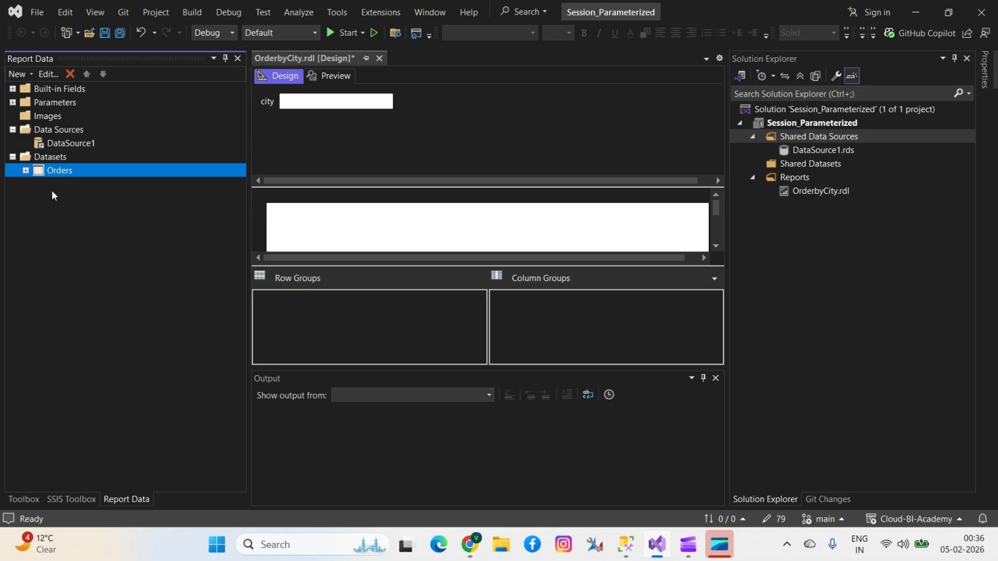
- Examine the fields of the Orders dataset and the city entry among the report parameters
left_click(26, 170)
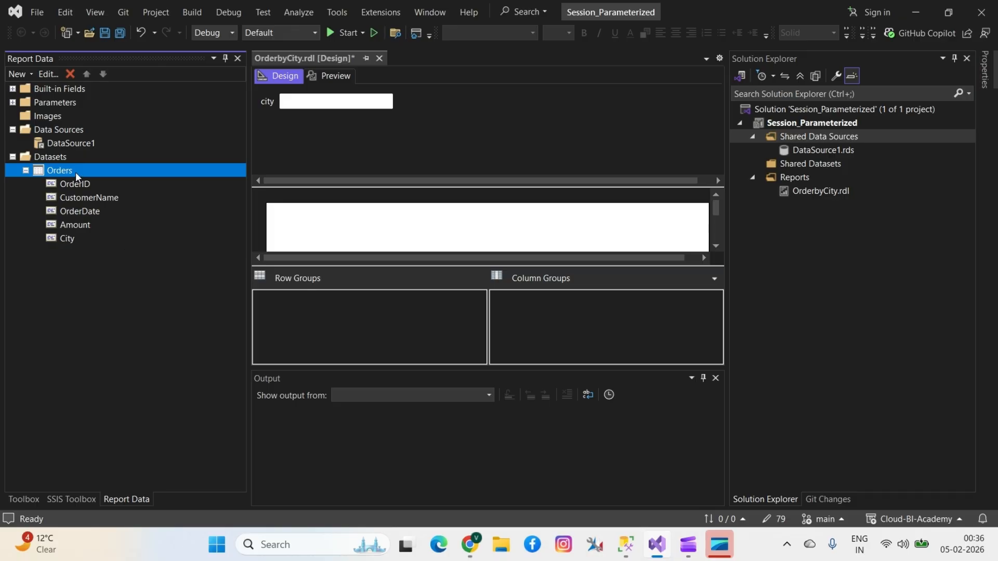
left_click(26, 171)
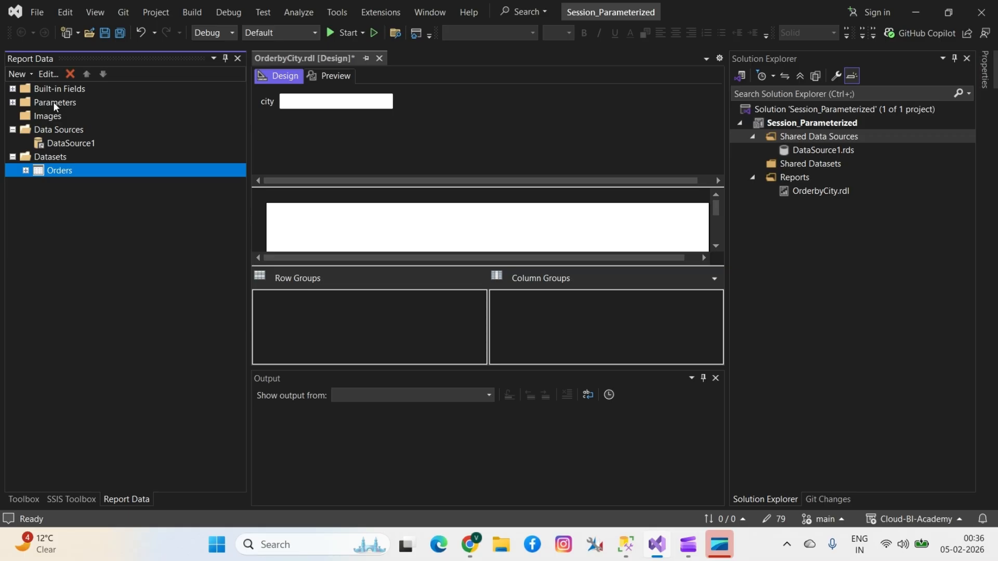
left_click(12, 102)
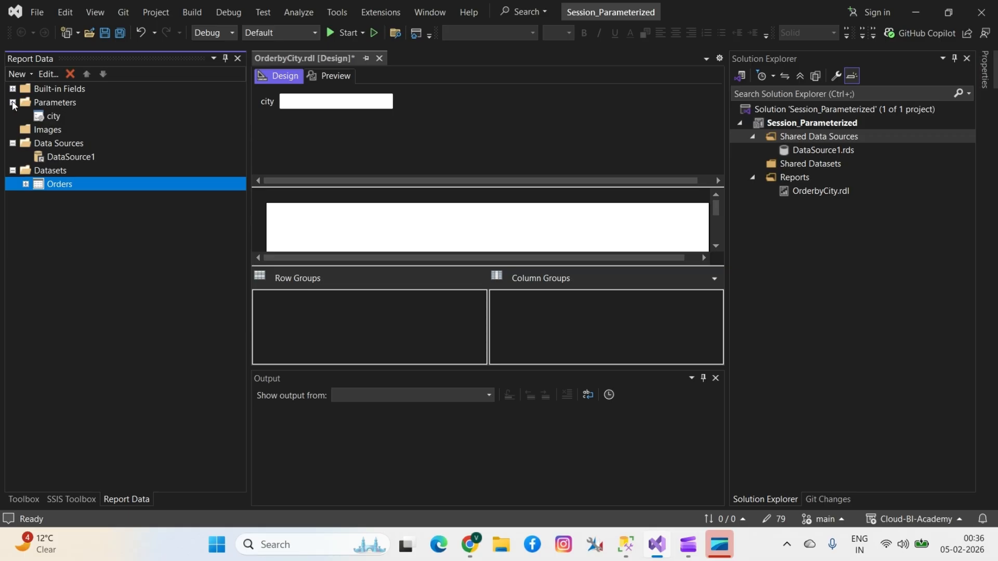
left_click(54, 117)
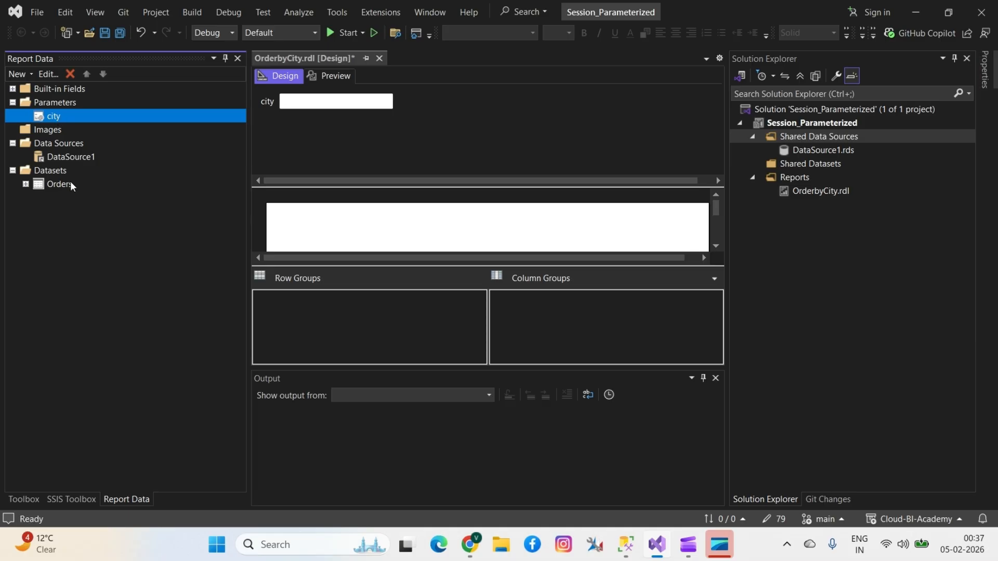
- Start a second report dataset, embedded in the report and using DataSource1 as its data source
left_click(50, 169)
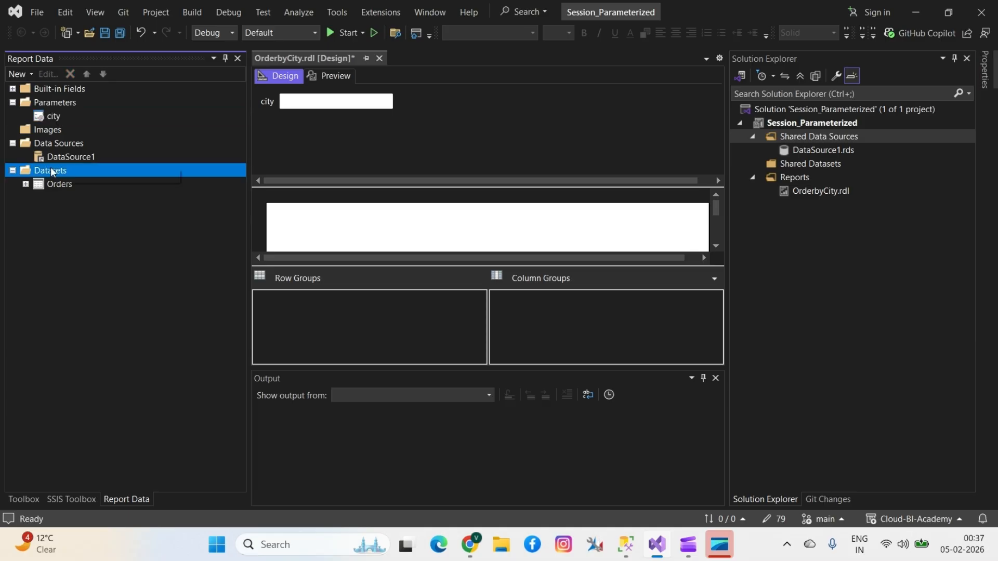
right_click(51, 168)
left_click(90, 179)
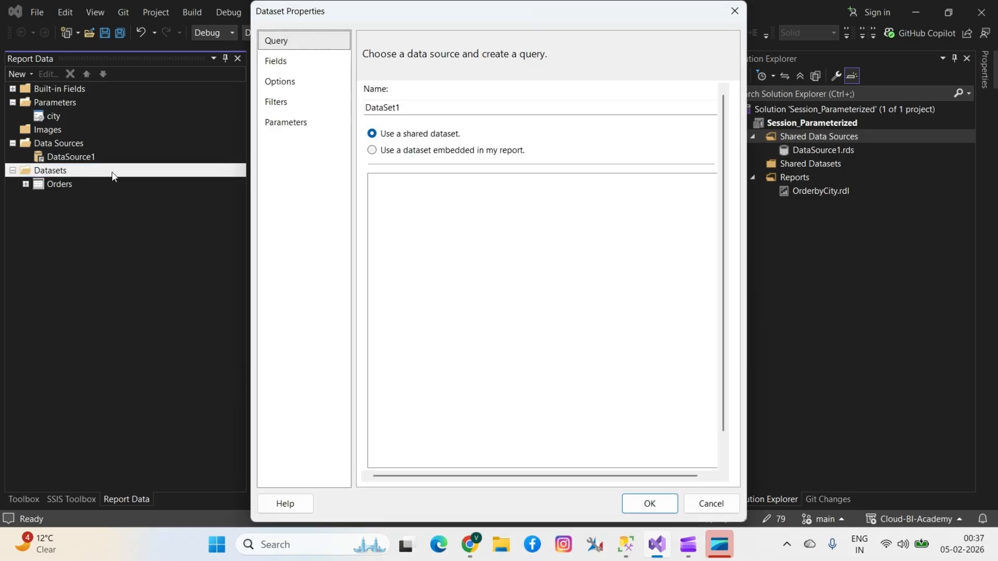
left_click(391, 146)
left_click(578, 200)
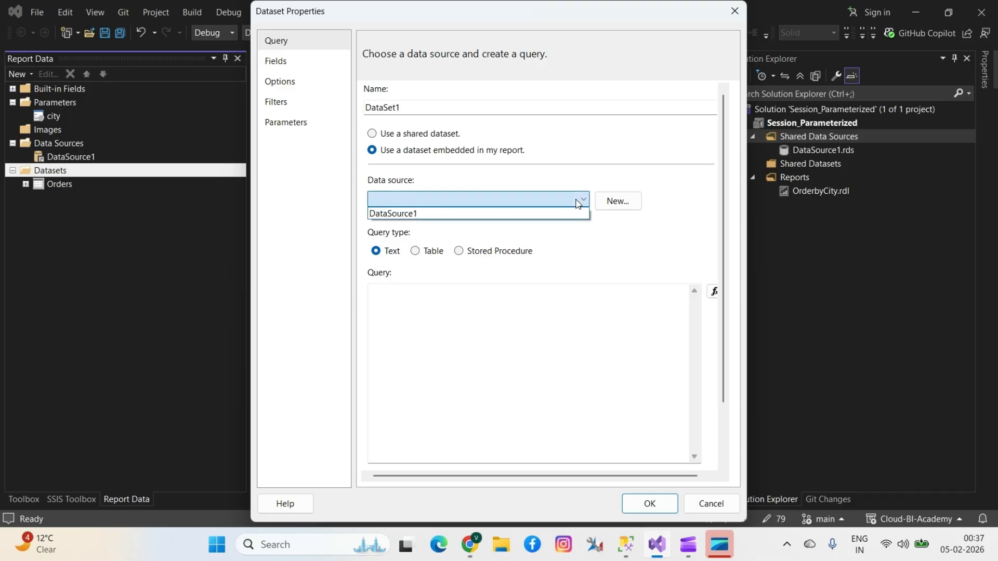
left_click(461, 215)
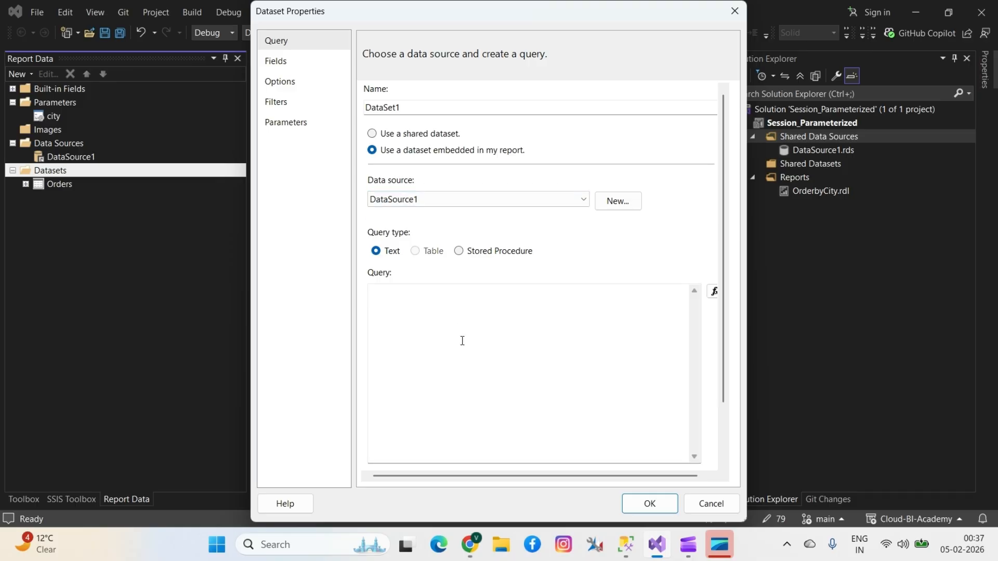
- Copy the SELECT DISTINCT City query on rpt.Orders from SQL Server Management Studio into the new dataset's query in Visual Studio
left_click(628, 545)
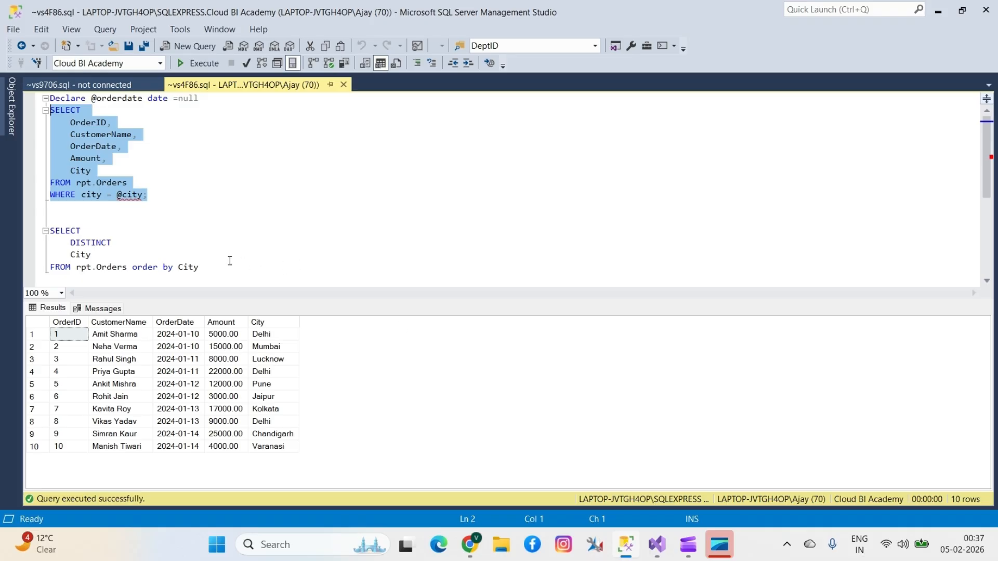
left_click_drag(200, 268, 51, 231)
key("ctrl+c")
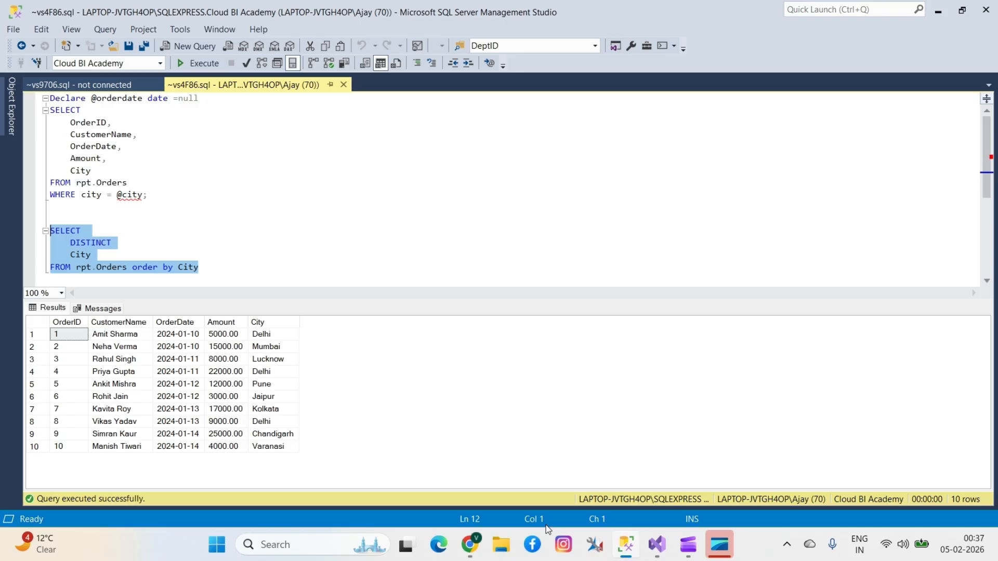
mouse_move(667, 555)
left_click(666, 481)
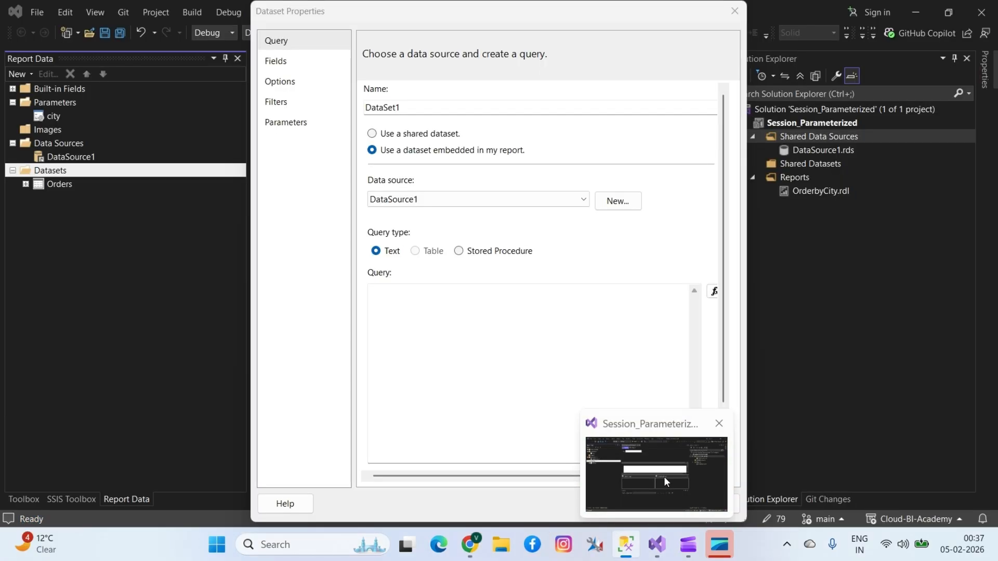
left_click(397, 294)
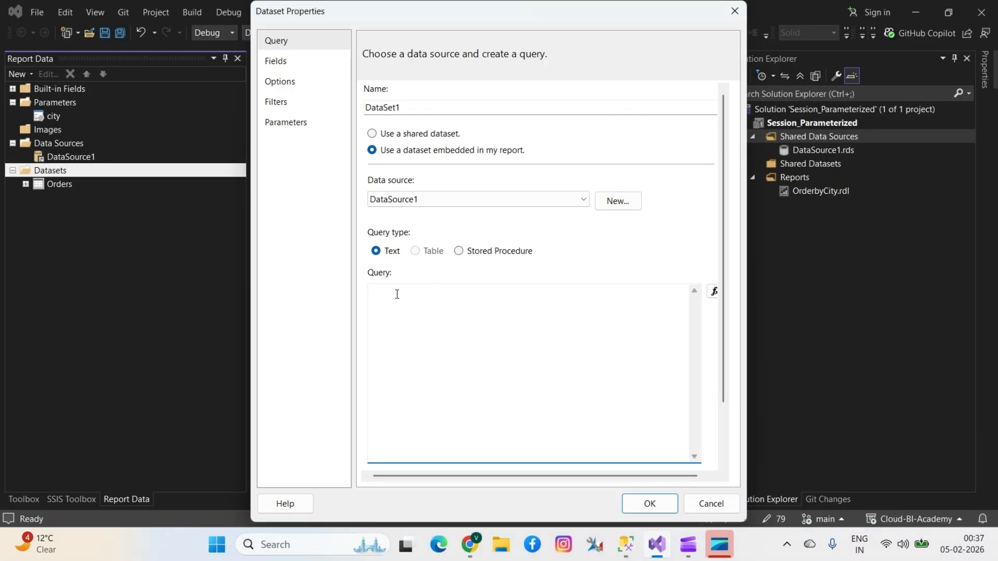
key("ctrl+v")
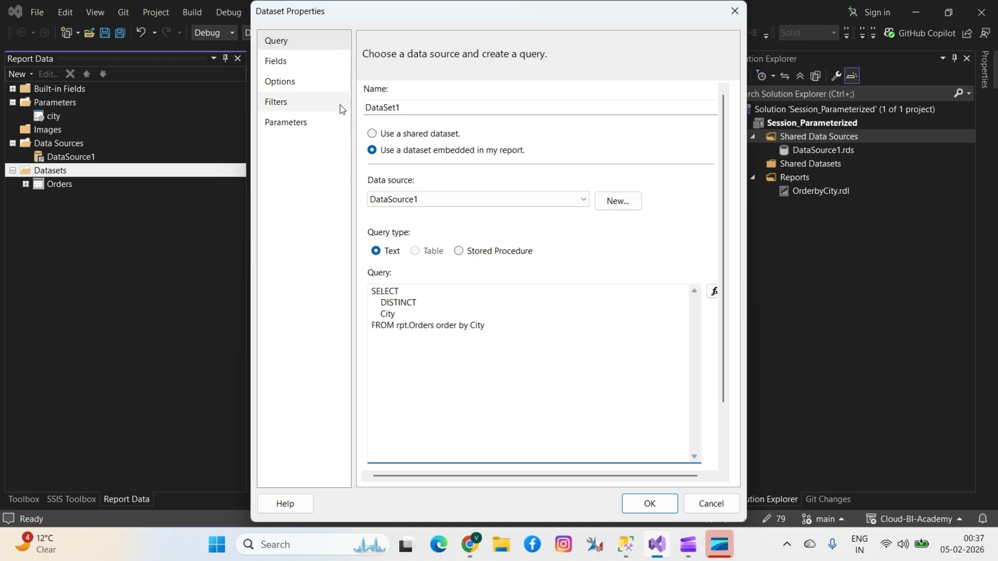
- Check the new city dataset's fields, options, filters and parameters, and save it under the name DataSet1
left_click(291, 59)
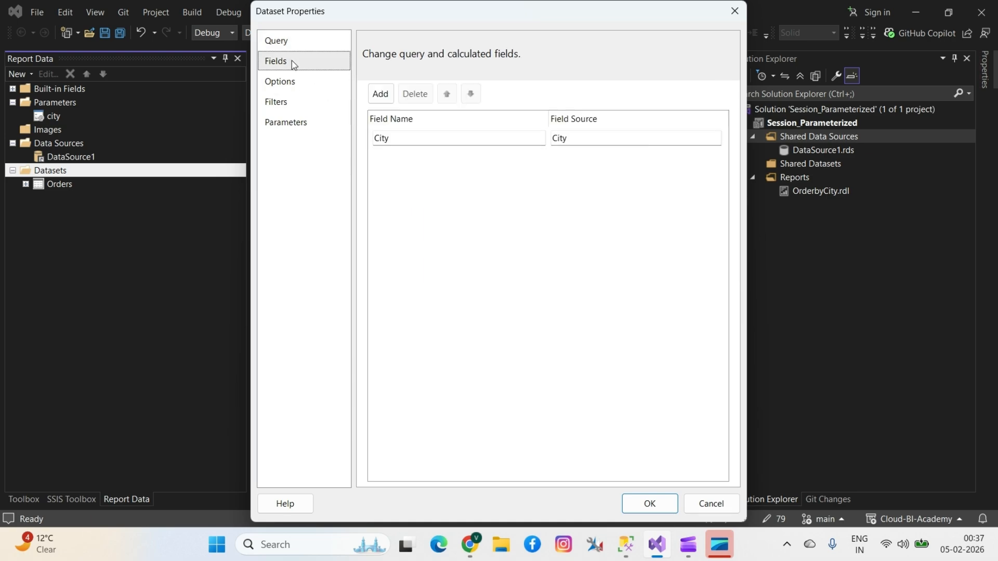
left_click(289, 85)
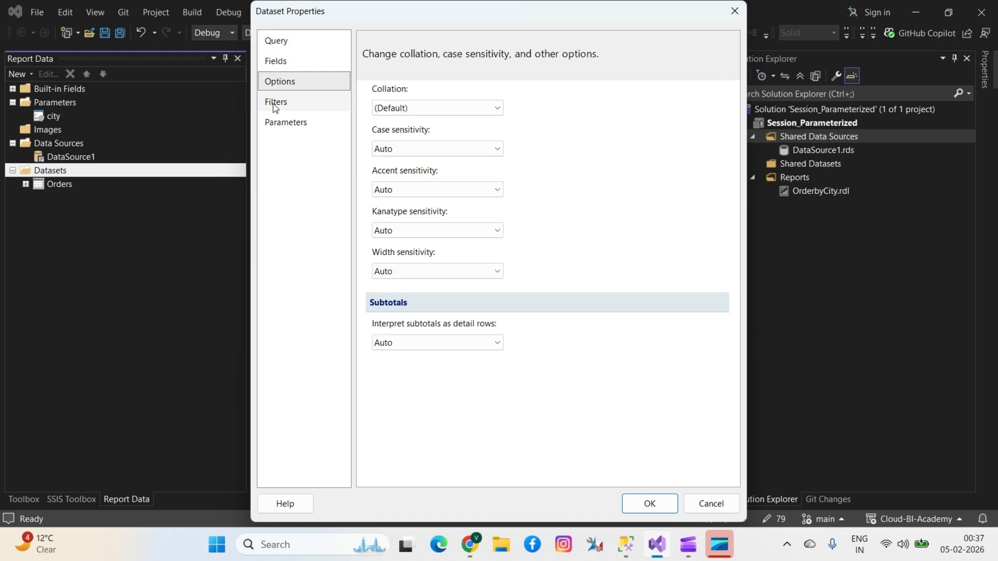
left_click(276, 107)
left_click(292, 127)
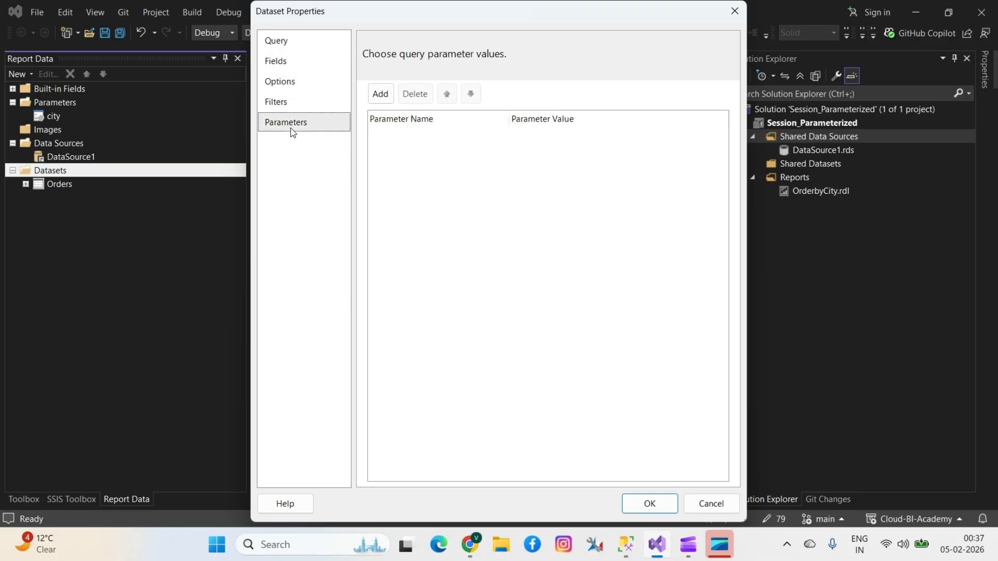
left_click(641, 503)
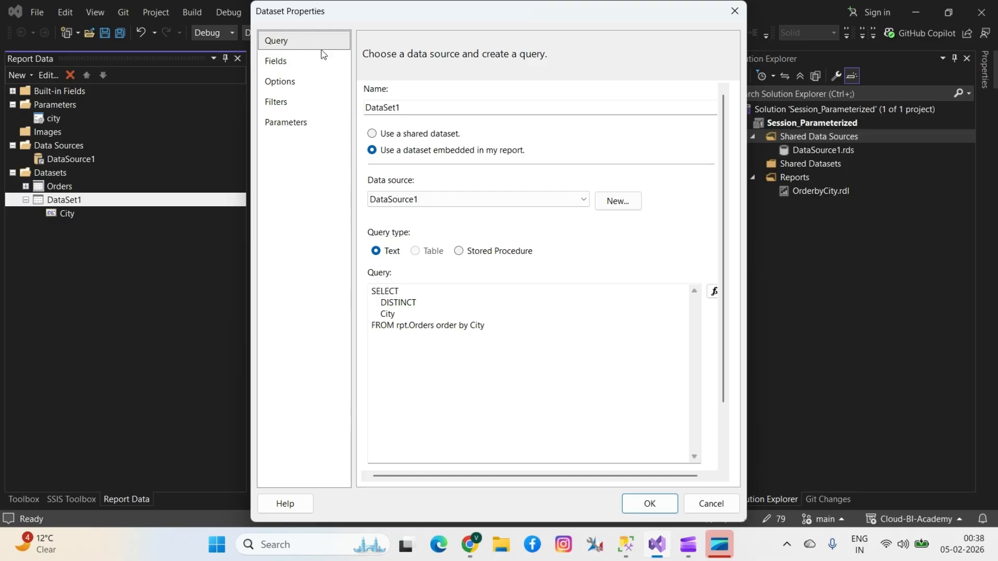
- Review the query, fields, options, filters and parameters of DataSet1 without changing anything
left_click(285, 84)
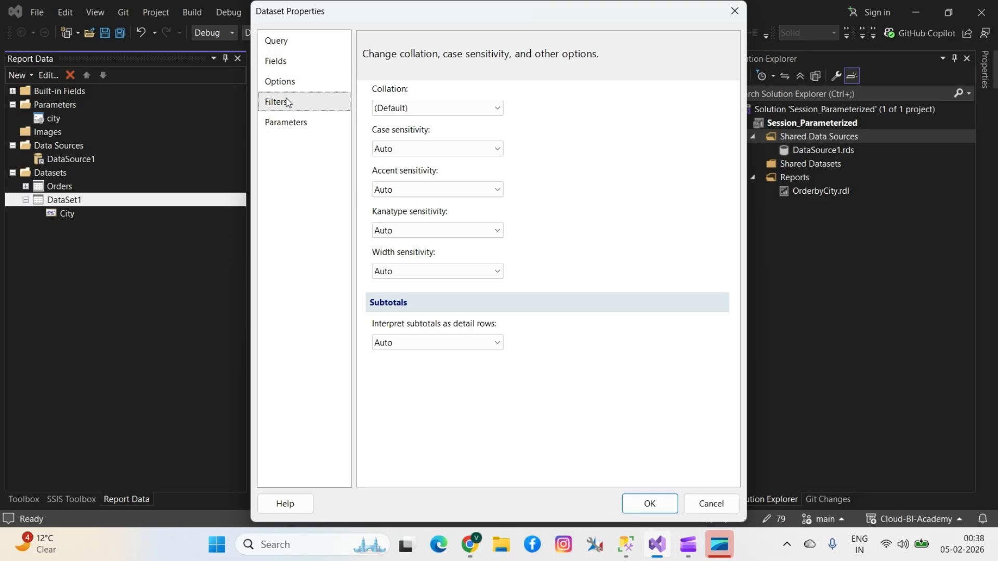
left_click(287, 102)
left_click(286, 123)
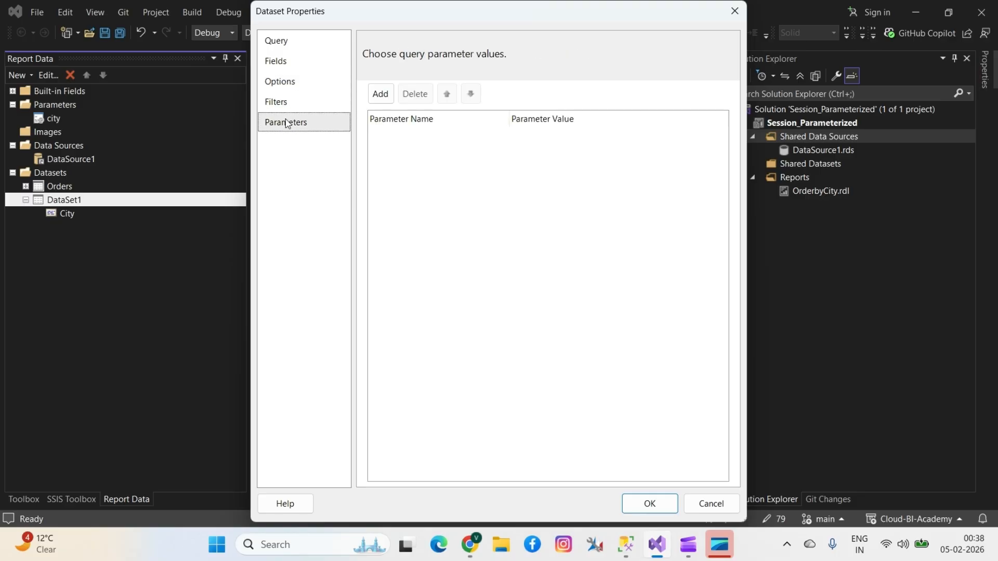
left_click(284, 80)
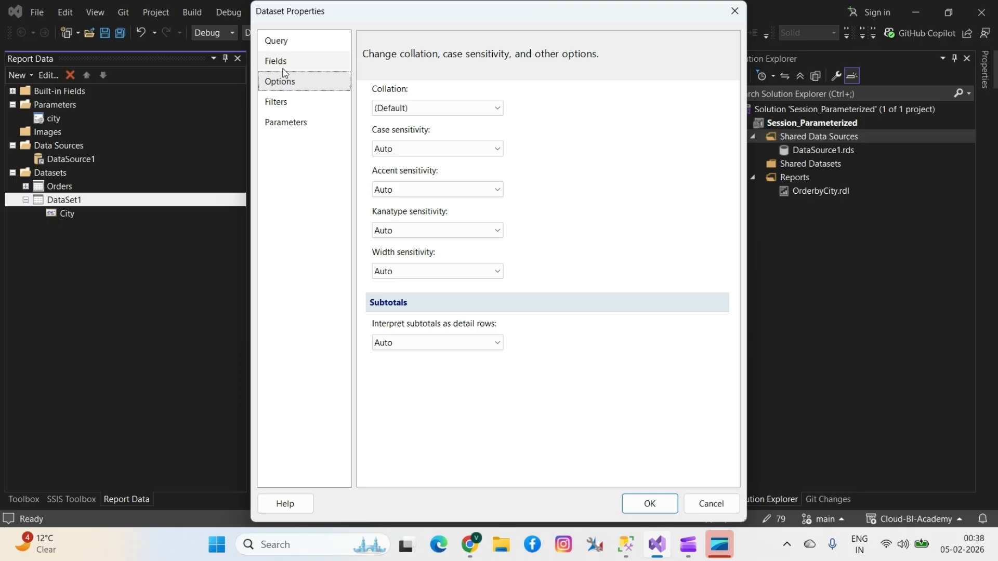
left_click(285, 71)
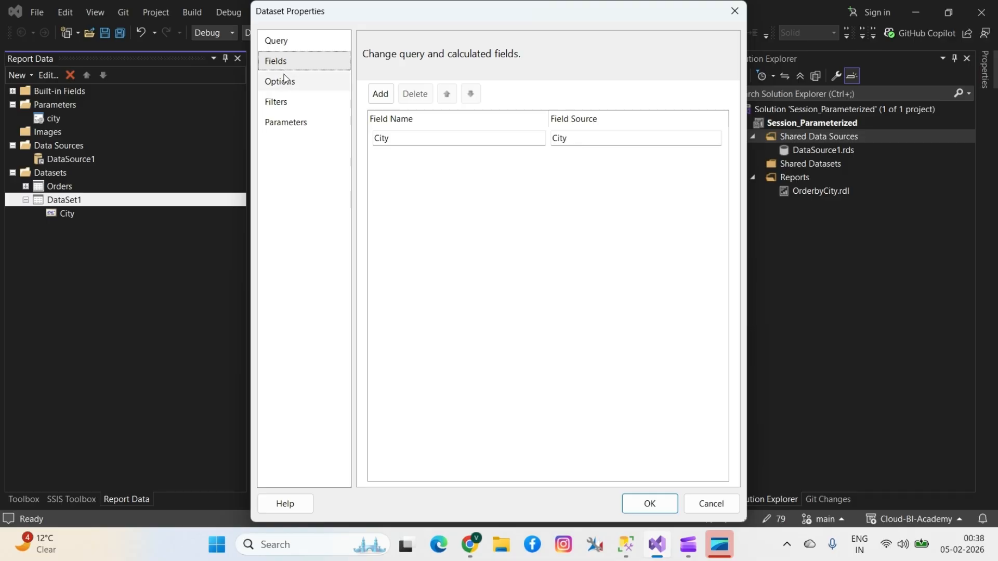
left_click(286, 90)
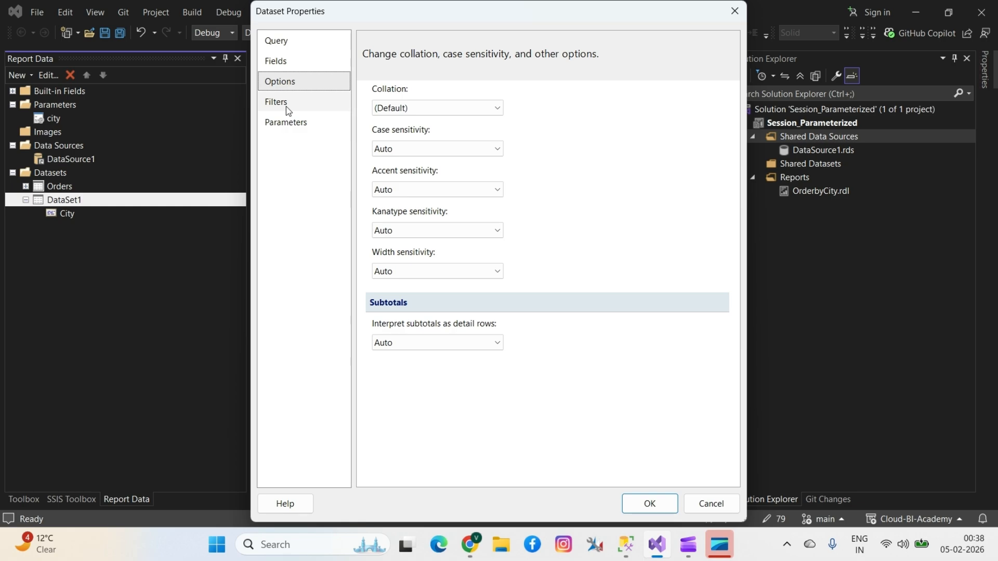
left_click(286, 108)
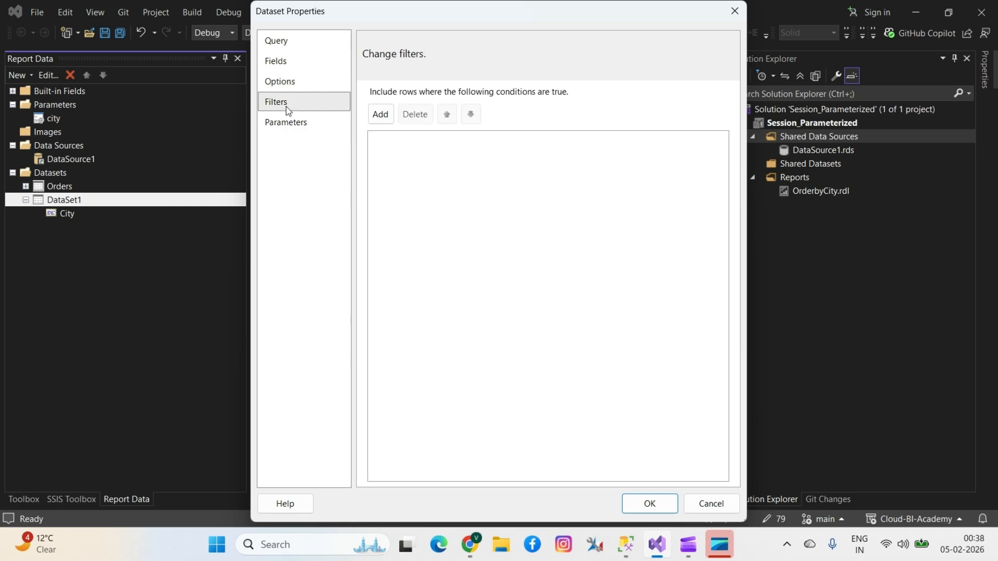
left_click(285, 83)
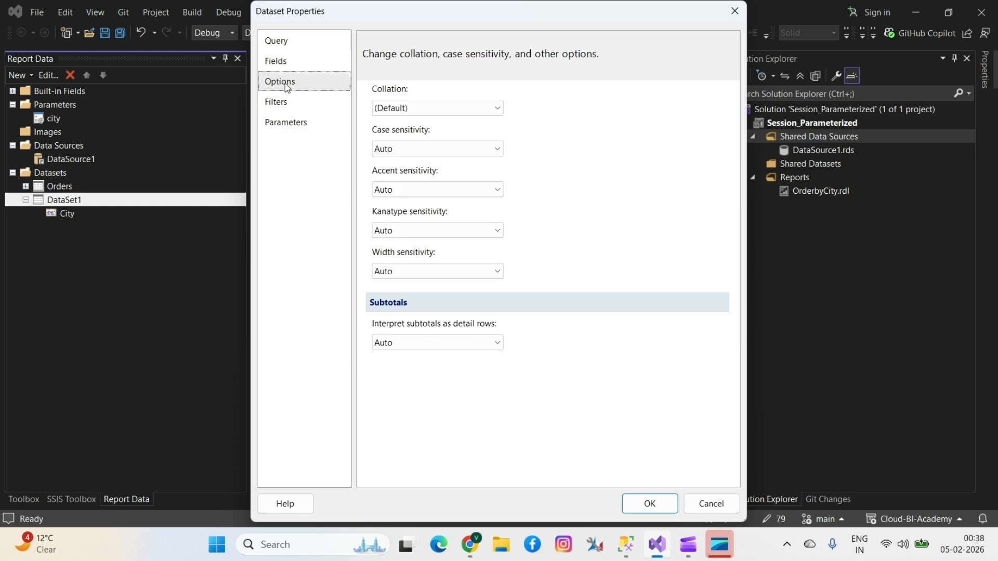
left_click(278, 49)
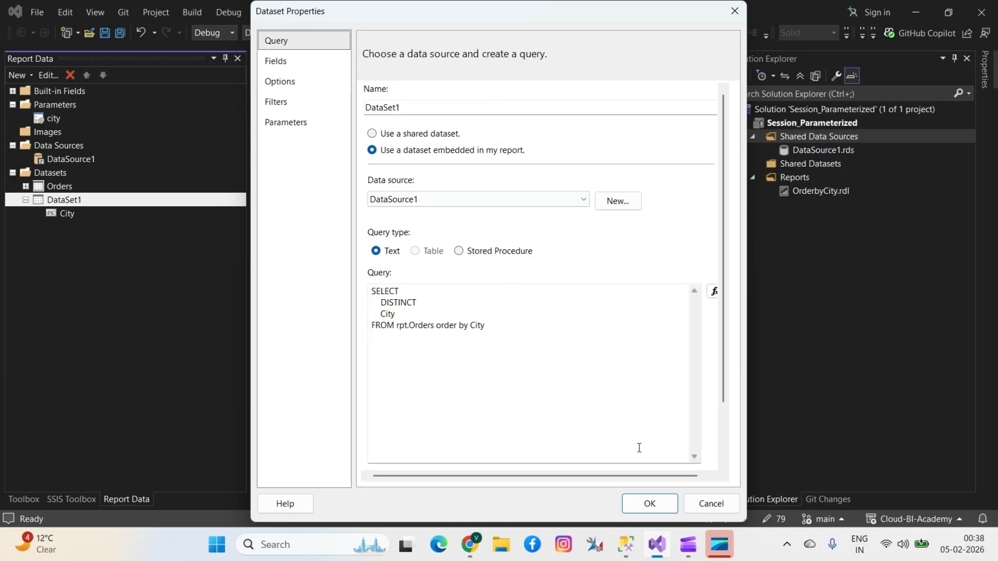
left_click_drag(723, 393, 716, 367)
left_click(284, 102)
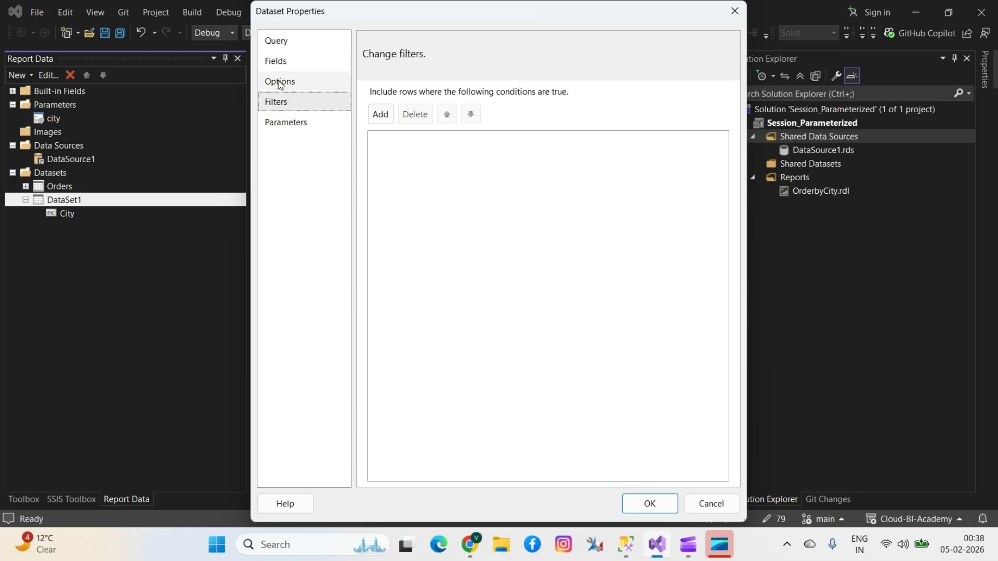
left_click(278, 82)
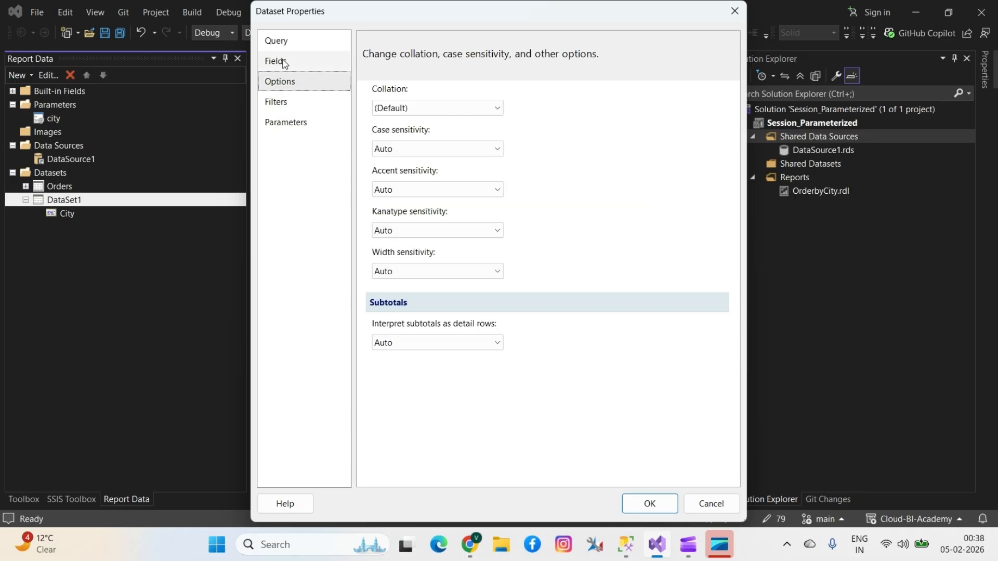
left_click(284, 62)
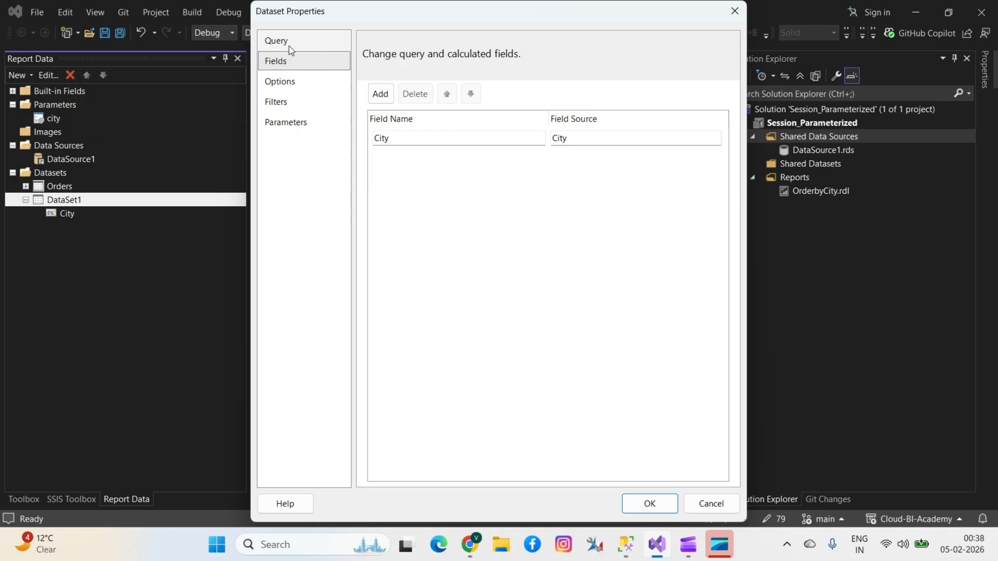
left_click(288, 43)
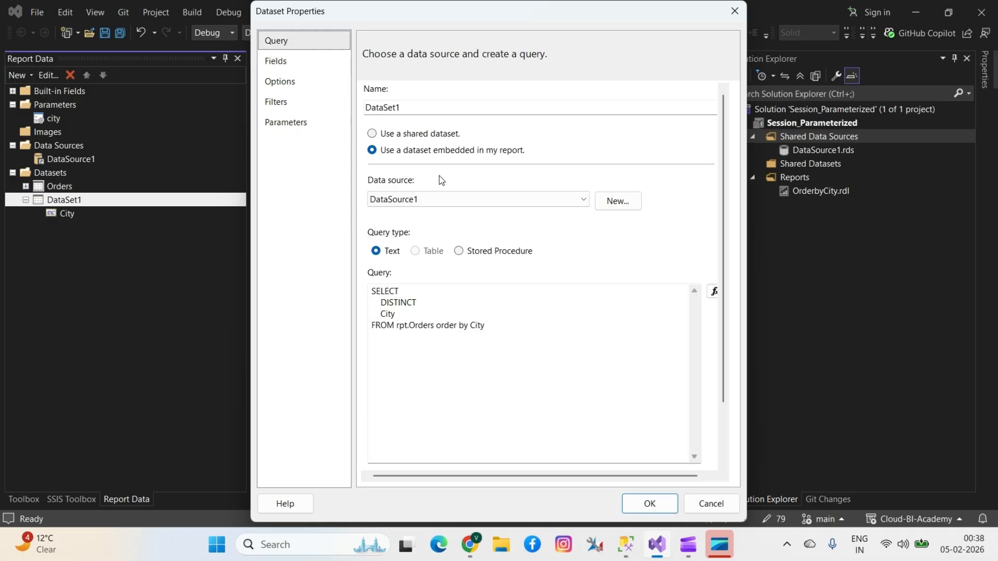
left_click(697, 506)
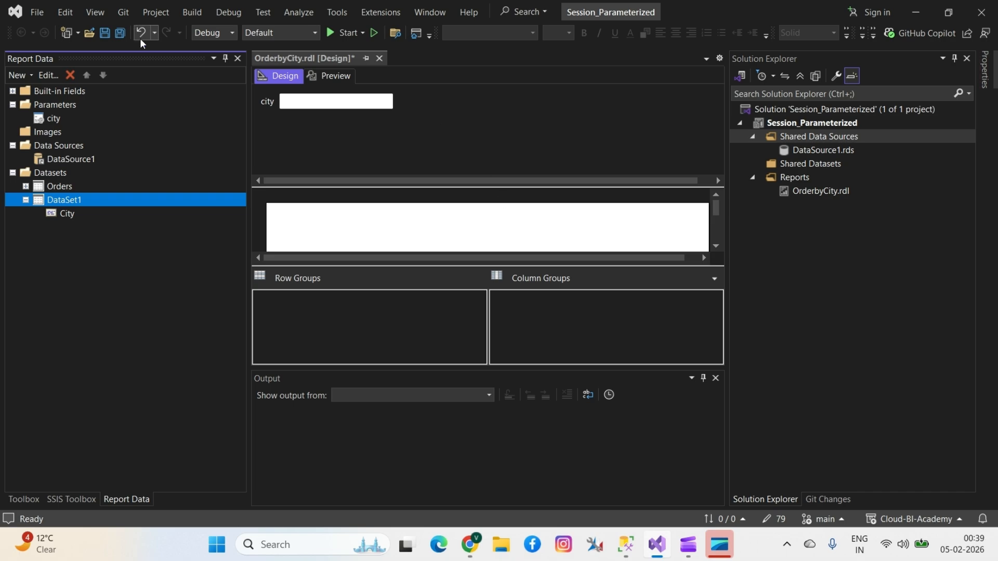
- Insert a Table report item into the OrderbyCity report body
left_click(96, 12)
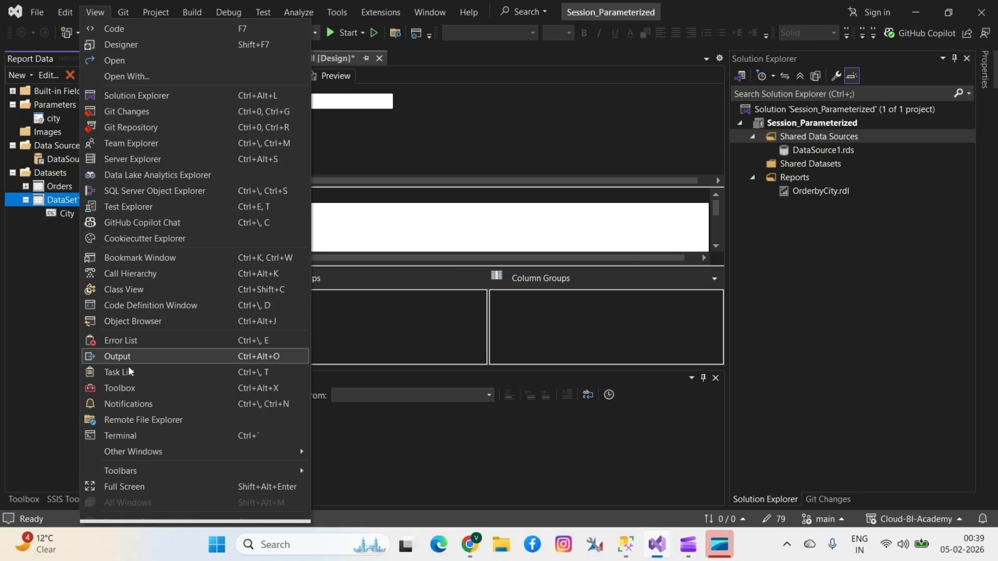
left_click(131, 388)
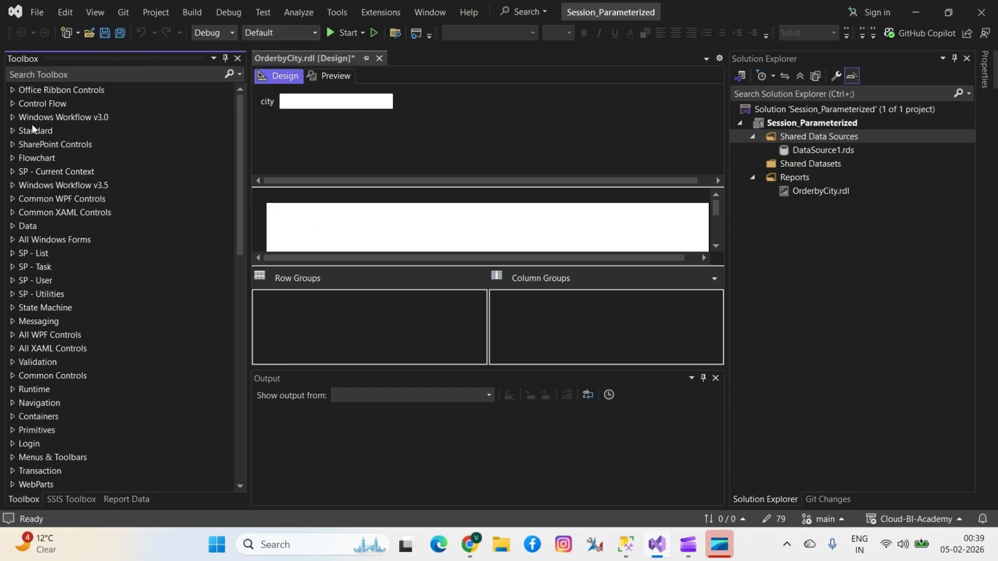
scroll(86, 231, "down", 15)
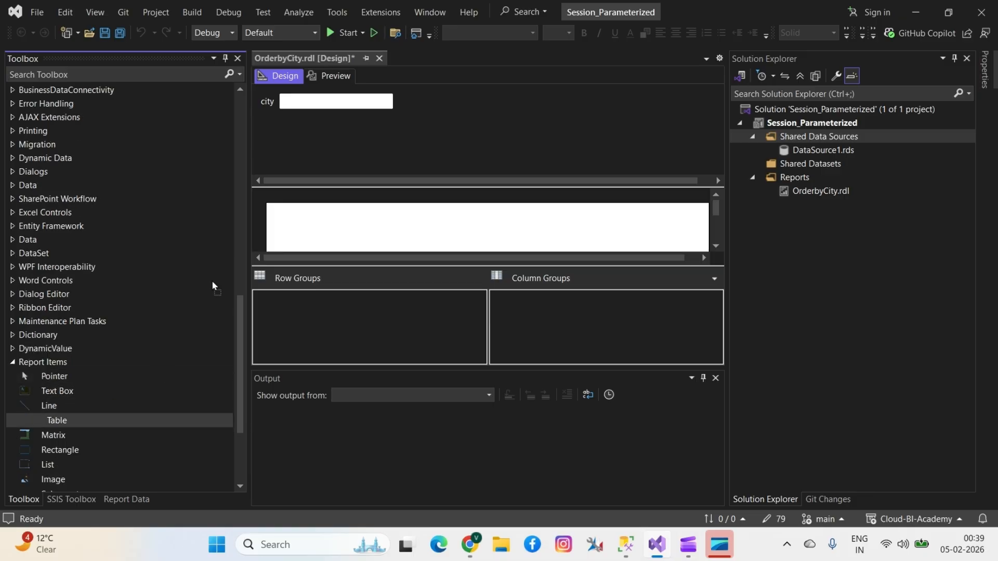
left_click_drag(242, 276, 319, 231)
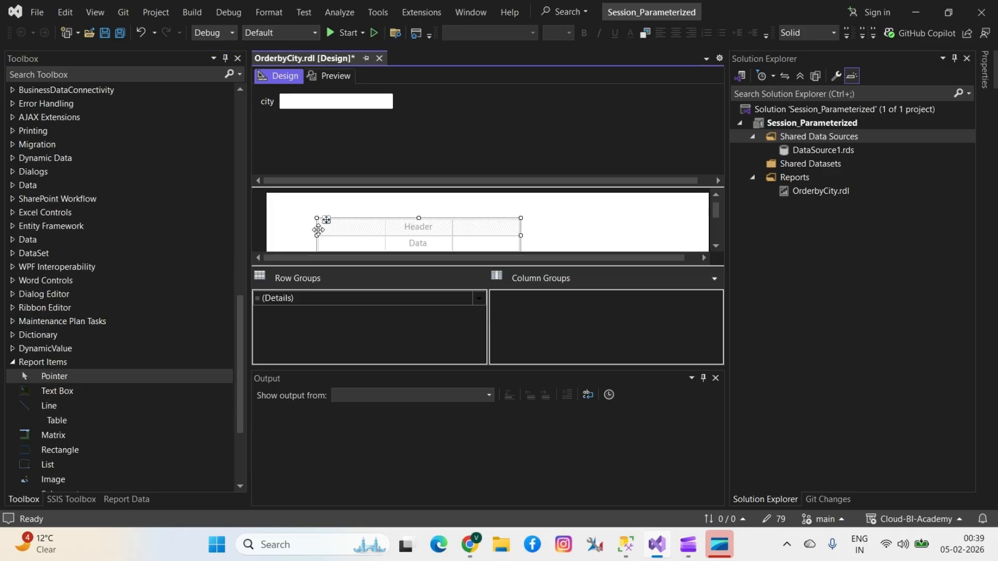
- Bring up the report data and place the table in the upper-left corner of the report body
mouse_move(417, 245)
key("ctrl+alt+d")
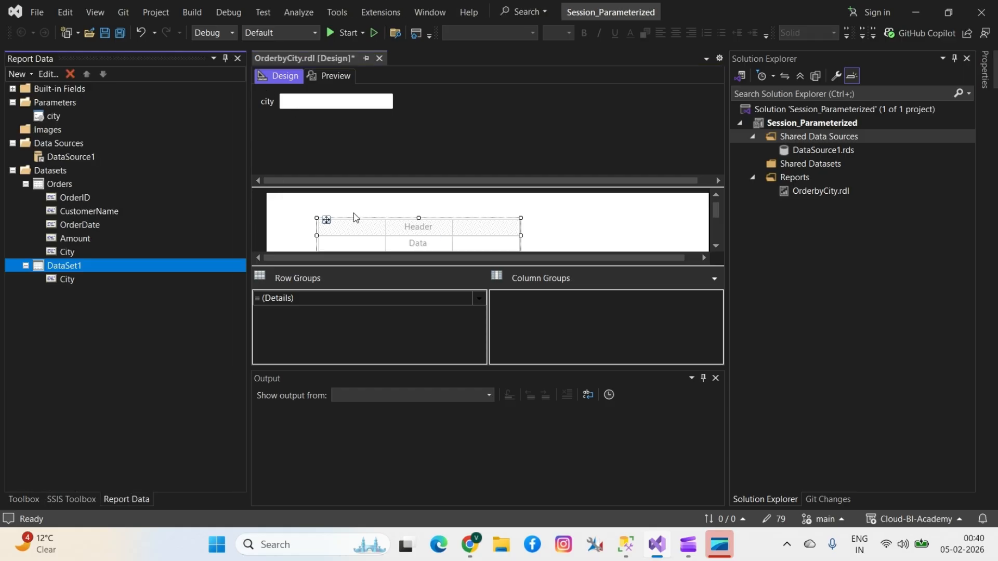
left_click_drag(356, 218, 323, 207)
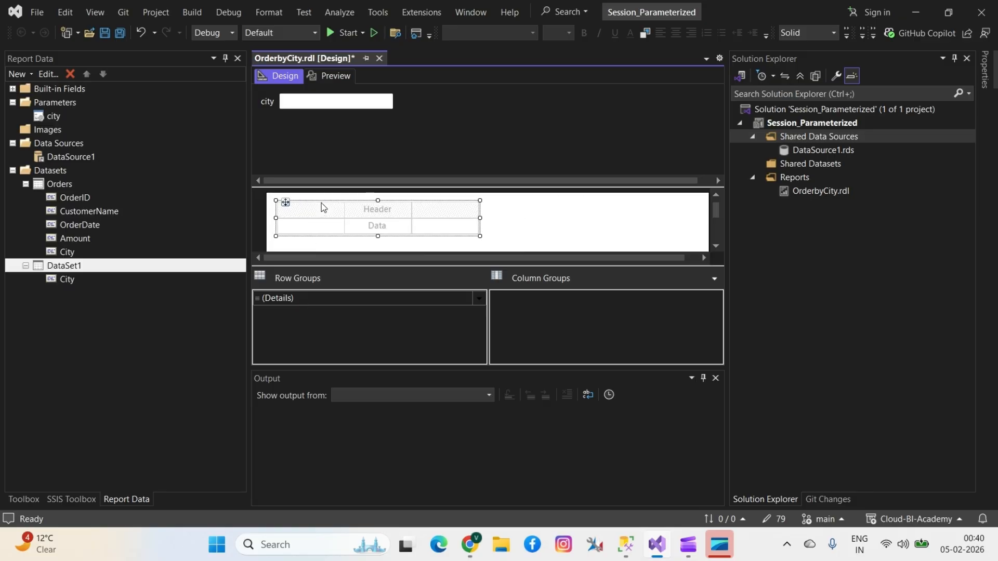
left_click_drag(475, 220, 687, 224)
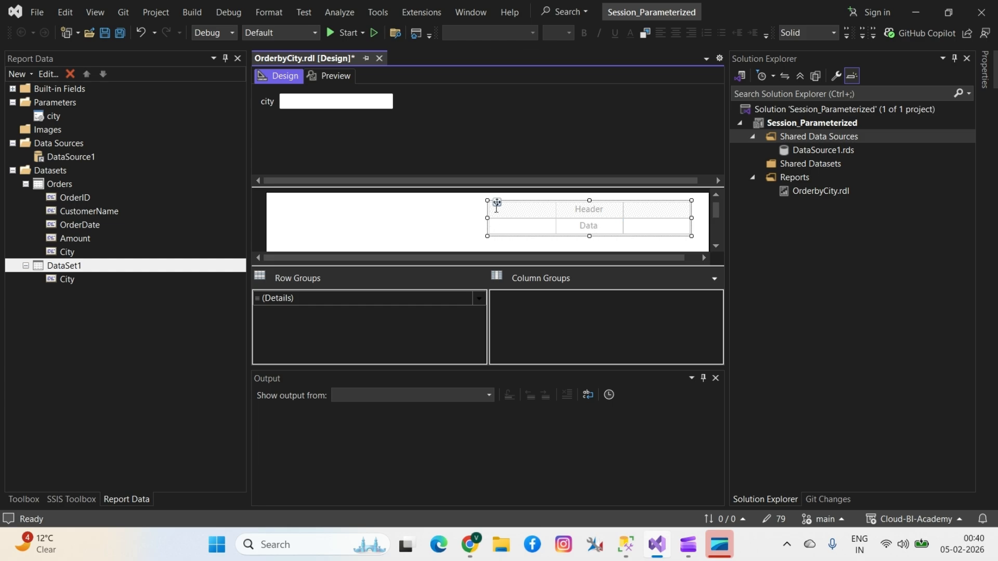
left_click_drag(497, 202, 292, 202)
- Fill the table's columns with the Orders fields OrderID, CustomerName, City and OrderDate, in that order
left_click_drag(77, 192, 317, 227)
left_click_drag(77, 209, 375, 221)
left_click_drag(76, 224, 461, 230)
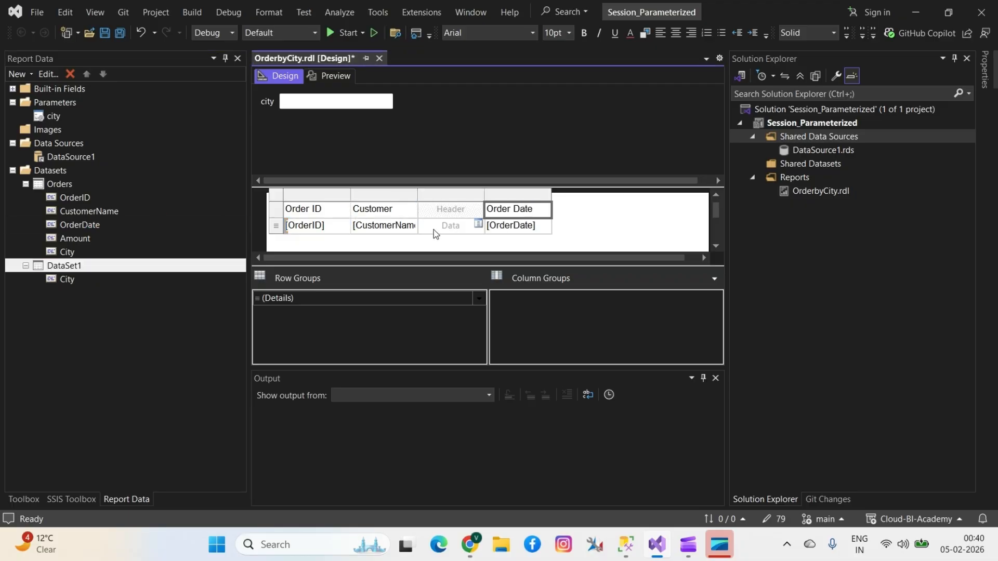
left_click_drag(66, 265, 431, 209)
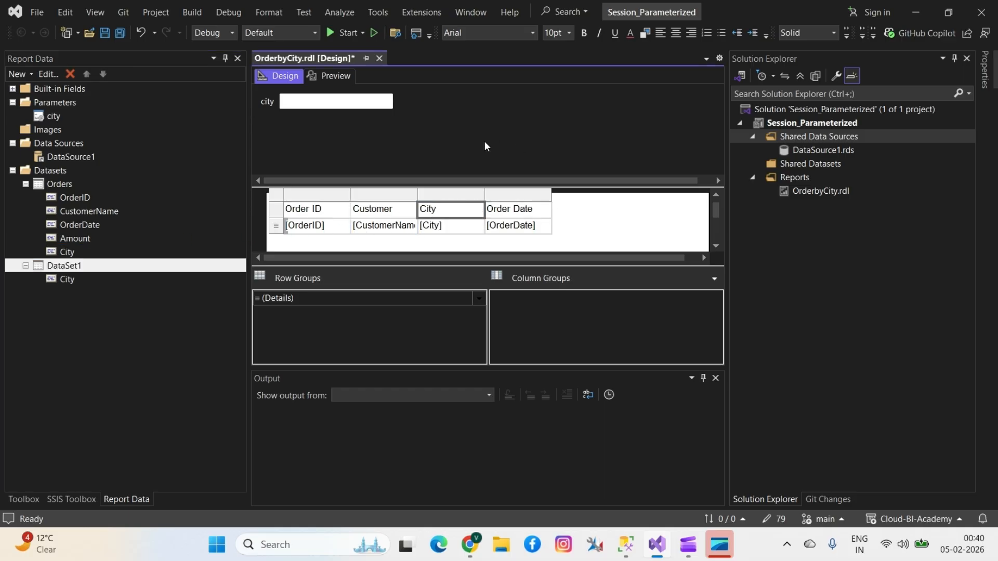
- Examine the city parameter's general, available values, default values and advanced settings
double_click(355, 99)
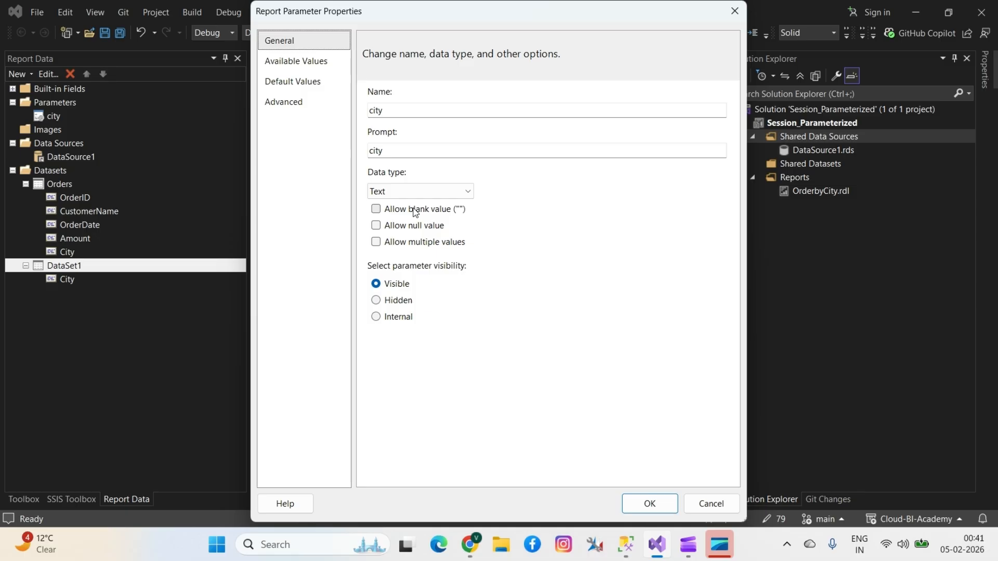
left_click(468, 192)
left_click(468, 193)
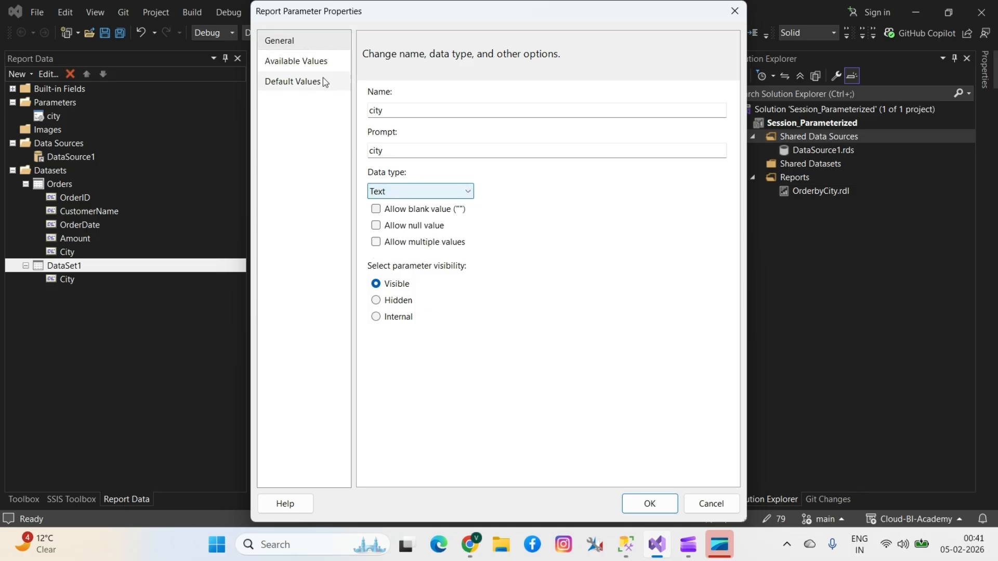
left_click(307, 65)
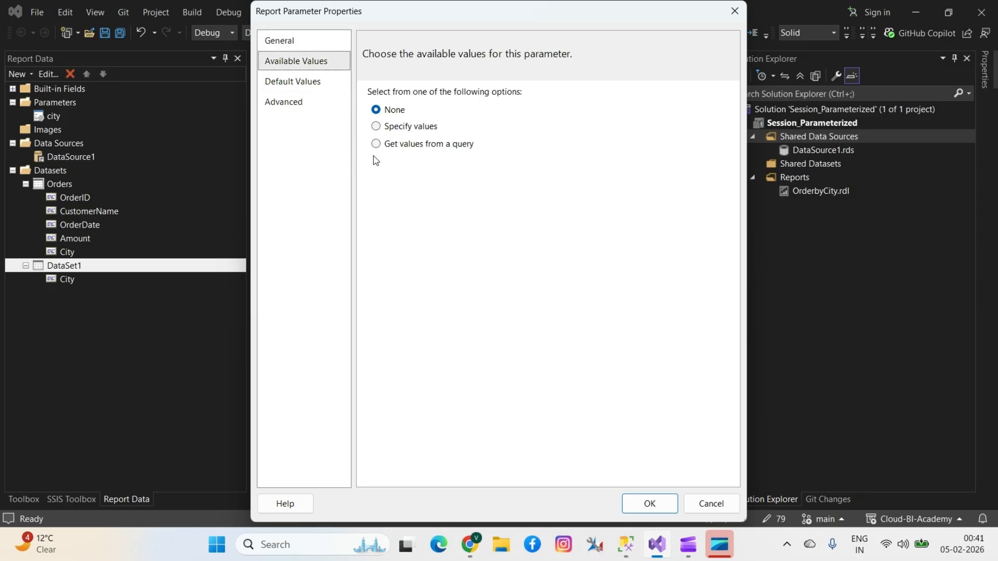
left_click(277, 49)
left_click(276, 61)
left_click(276, 84)
left_click(281, 103)
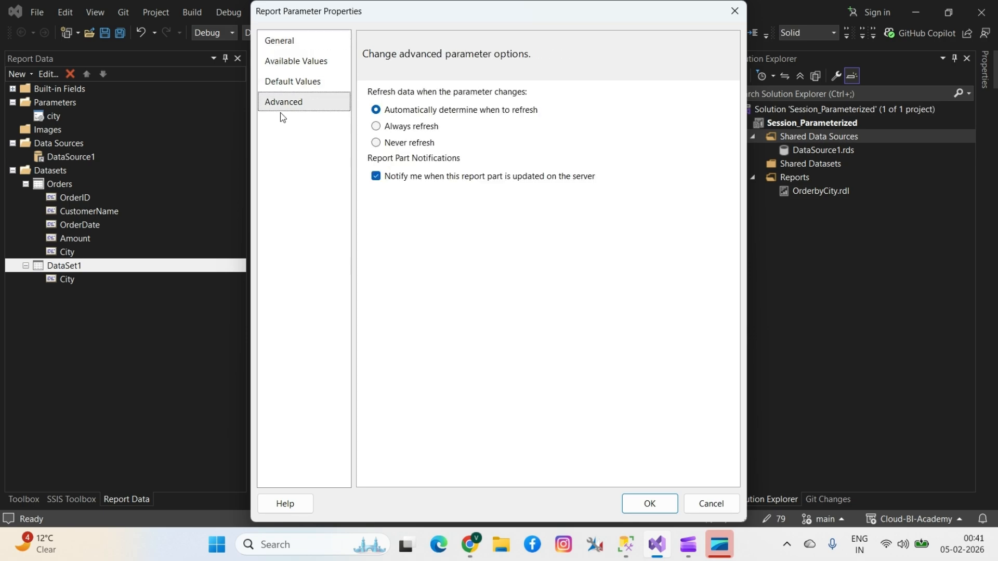
- Have the city parameter get its available values from the DataSet1 query, with City as both value field and label field
left_click(285, 61)
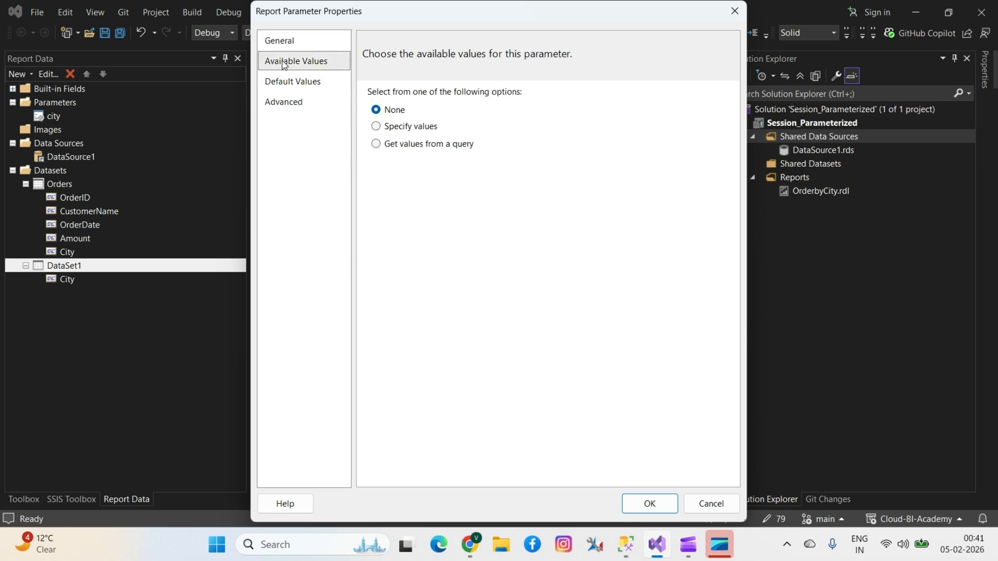
left_click(397, 149)
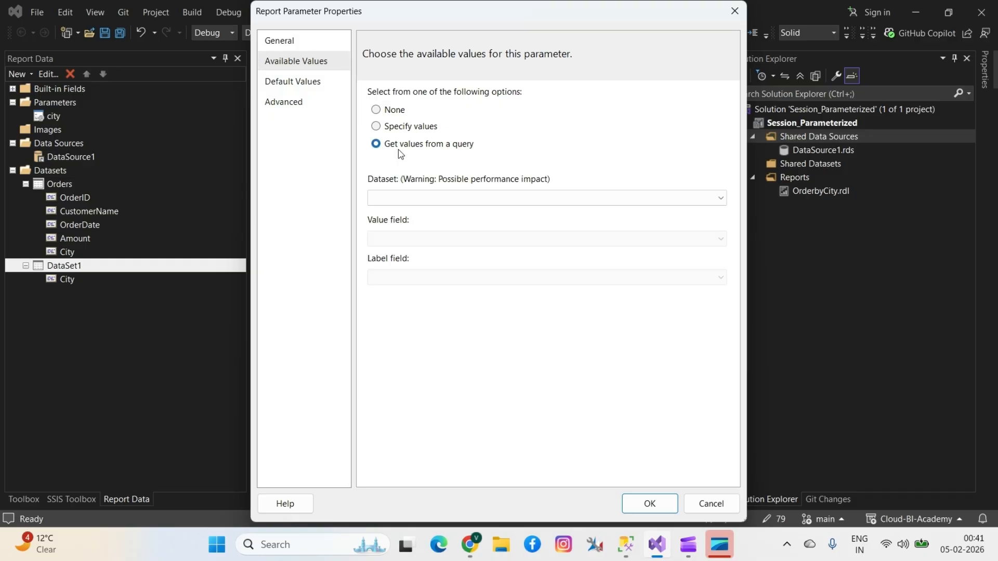
left_click(419, 198)
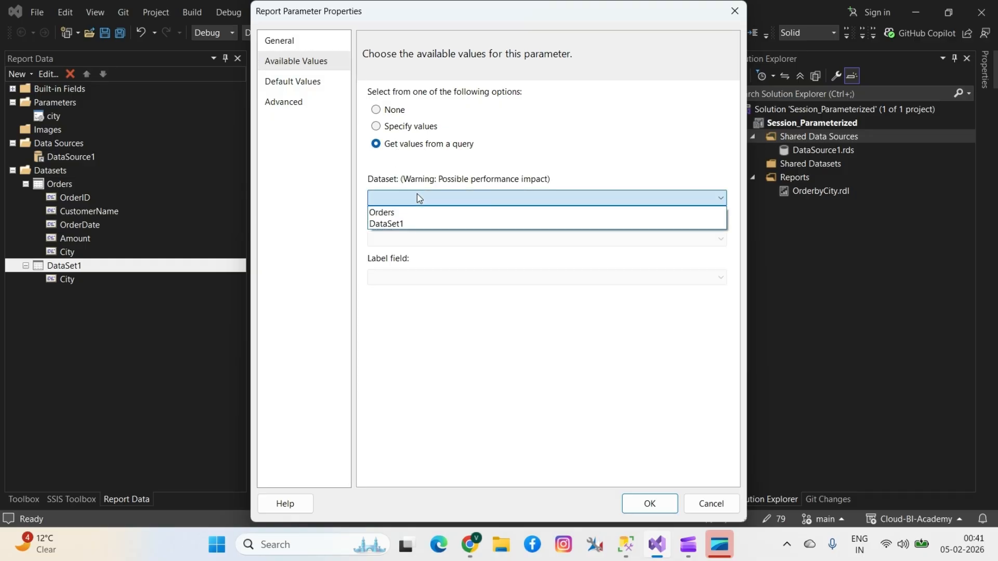
left_click(394, 222)
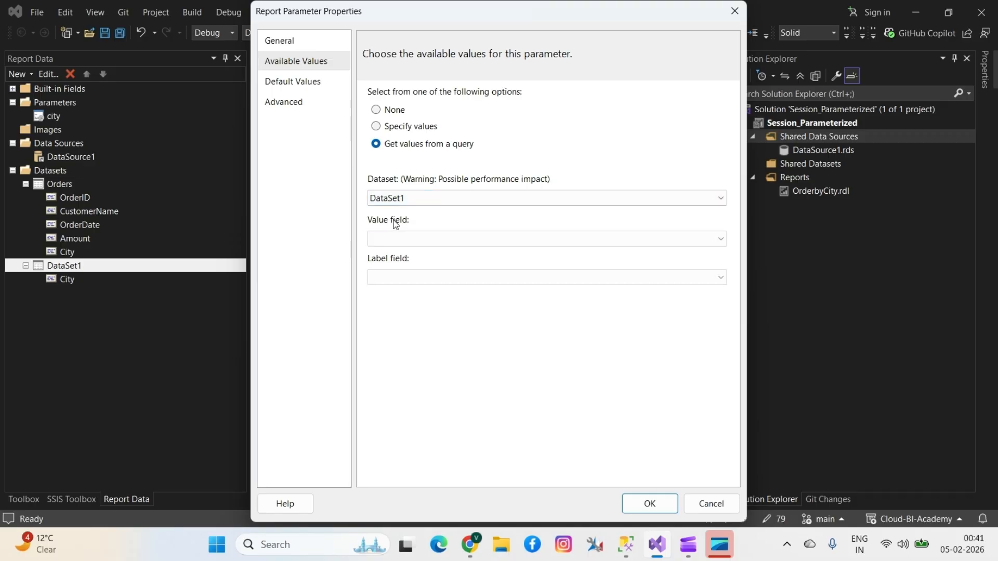
left_click(523, 239)
left_click(419, 260)
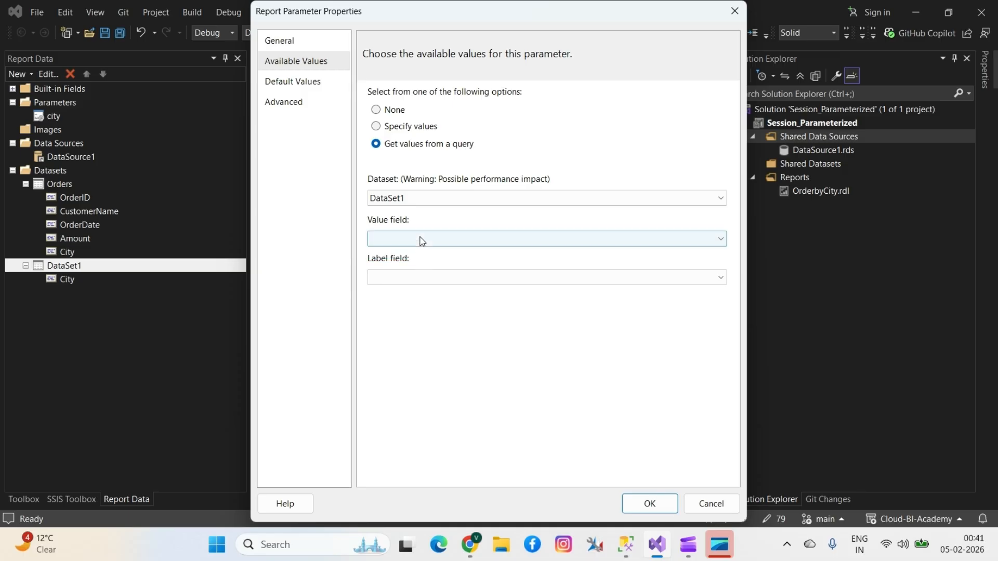
left_click(419, 239)
left_click(406, 253)
left_click(415, 277)
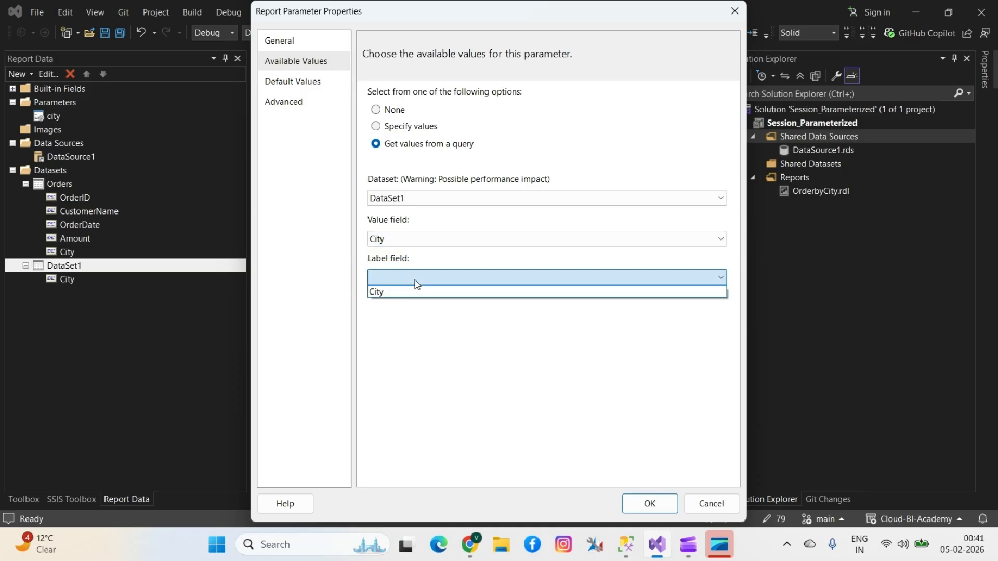
left_click(392, 293)
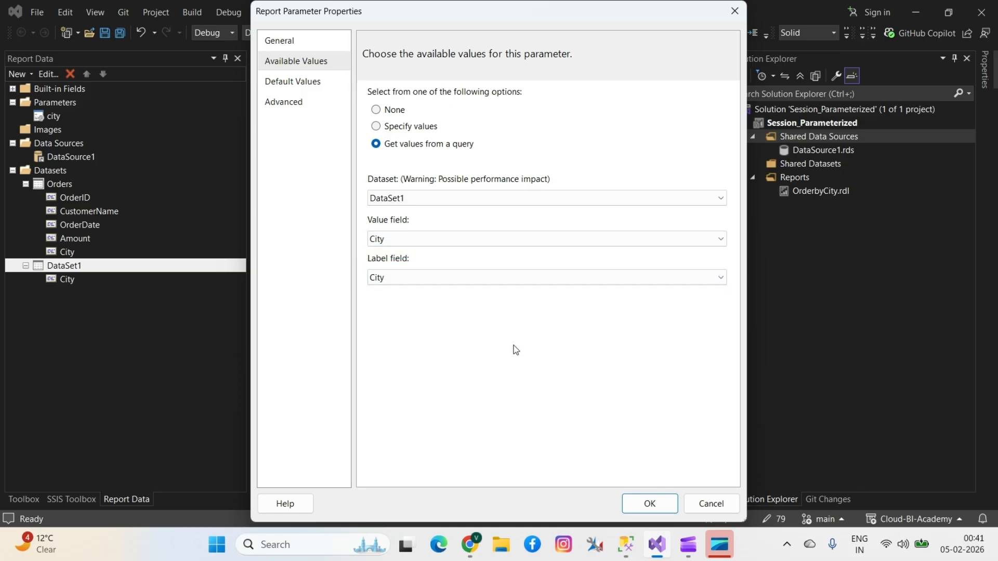
left_click(647, 502)
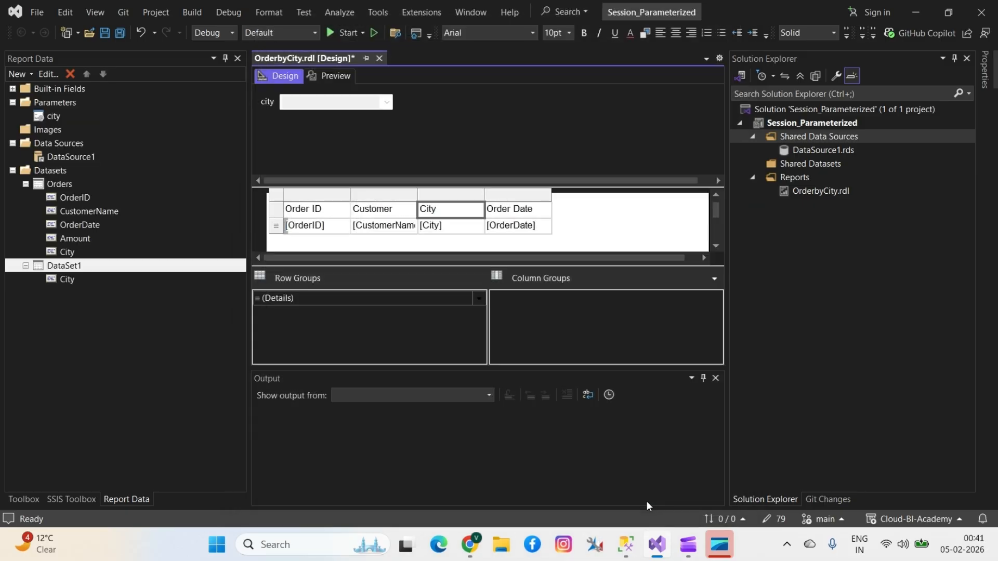
- Set the city parameter's prompt to "Select a city"
double_click(370, 106)
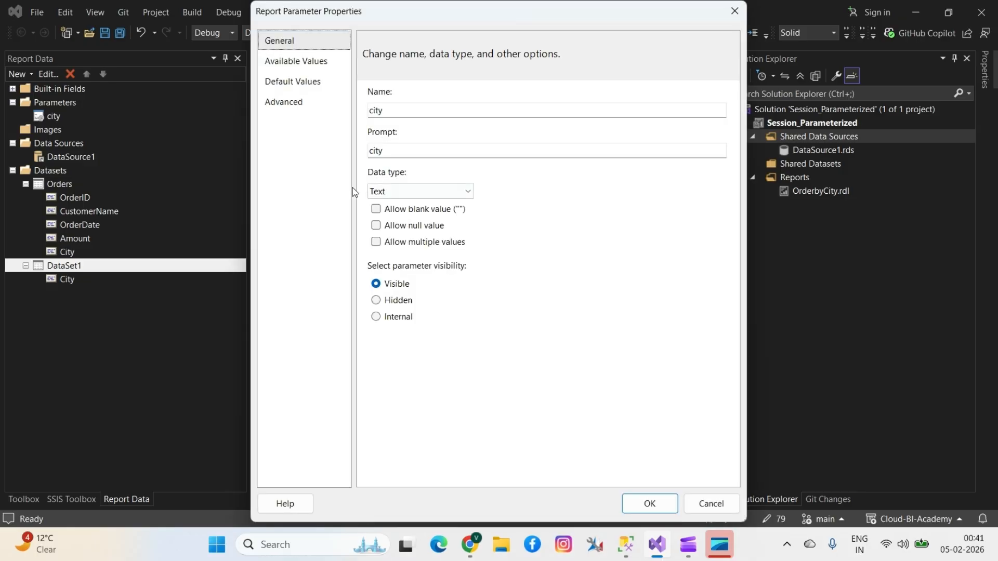
left_click(371, 152)
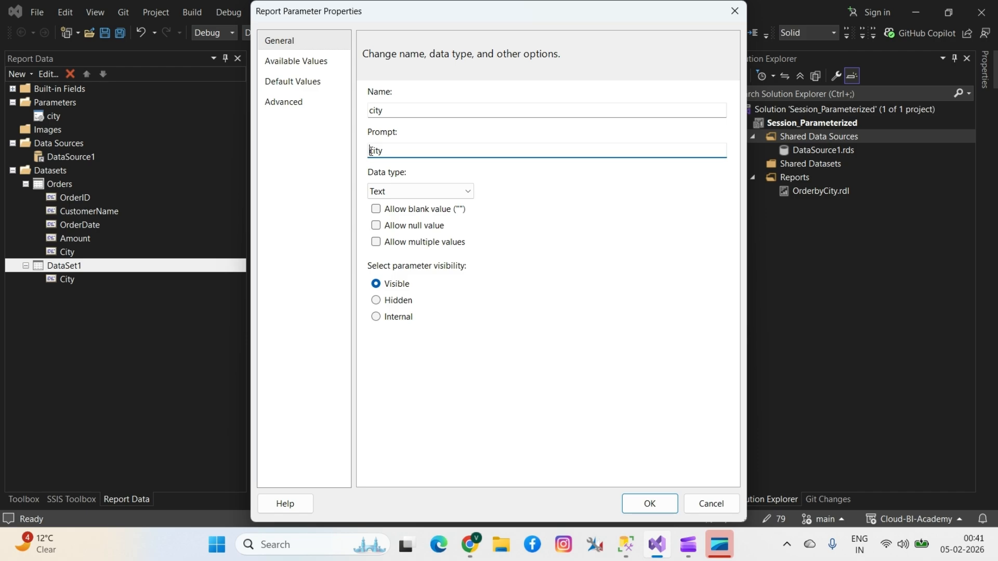
type("Select a c")
left_click(648, 503)
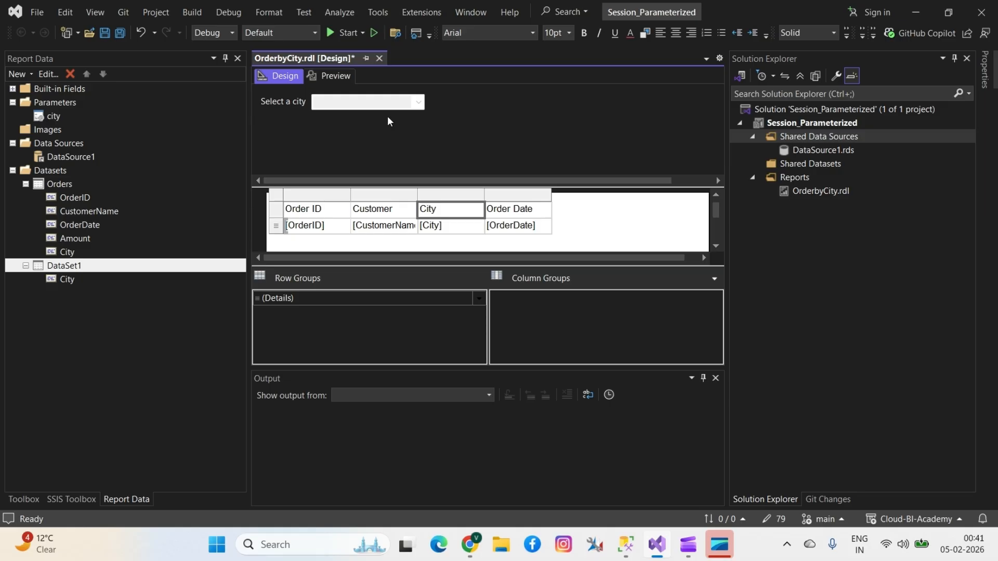
- Preview the report and run it for Delhi and for Lucknow
left_click(334, 76)
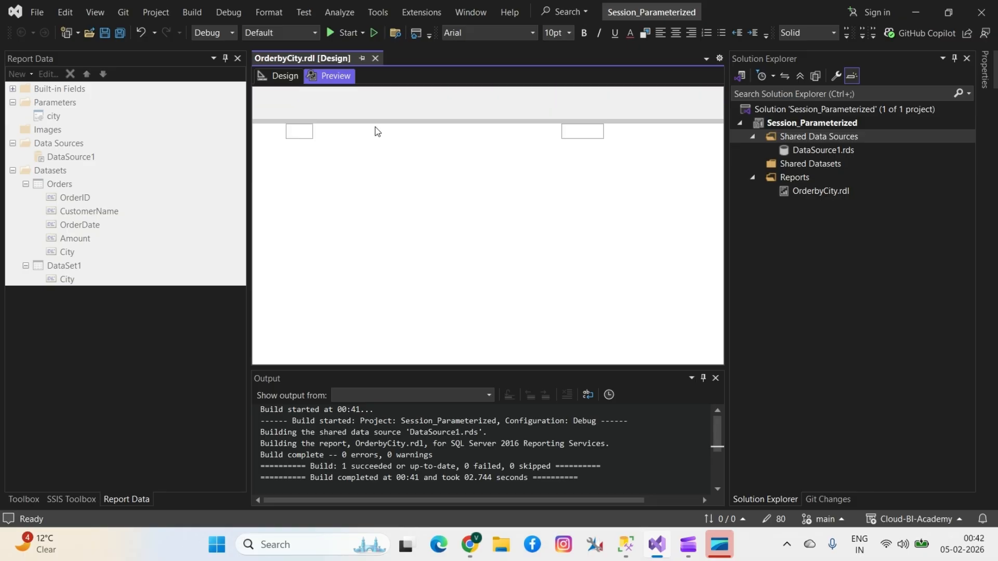
left_click(385, 98)
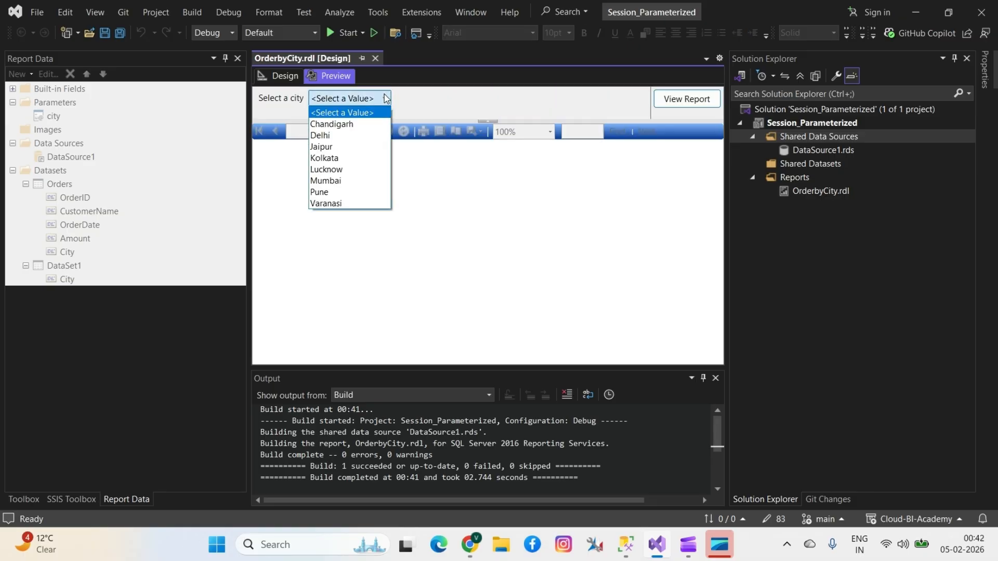
left_click(332, 135)
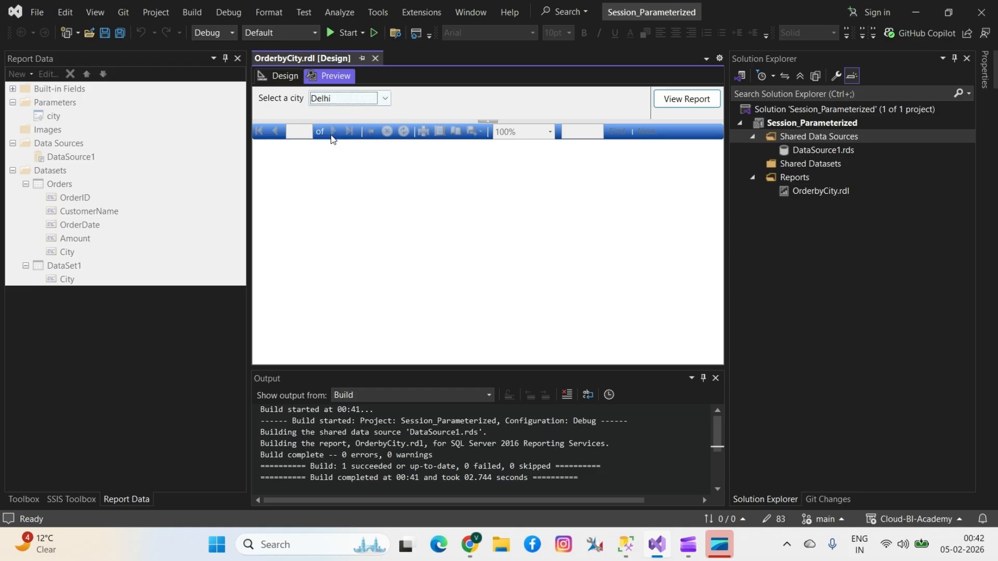
left_click(684, 104)
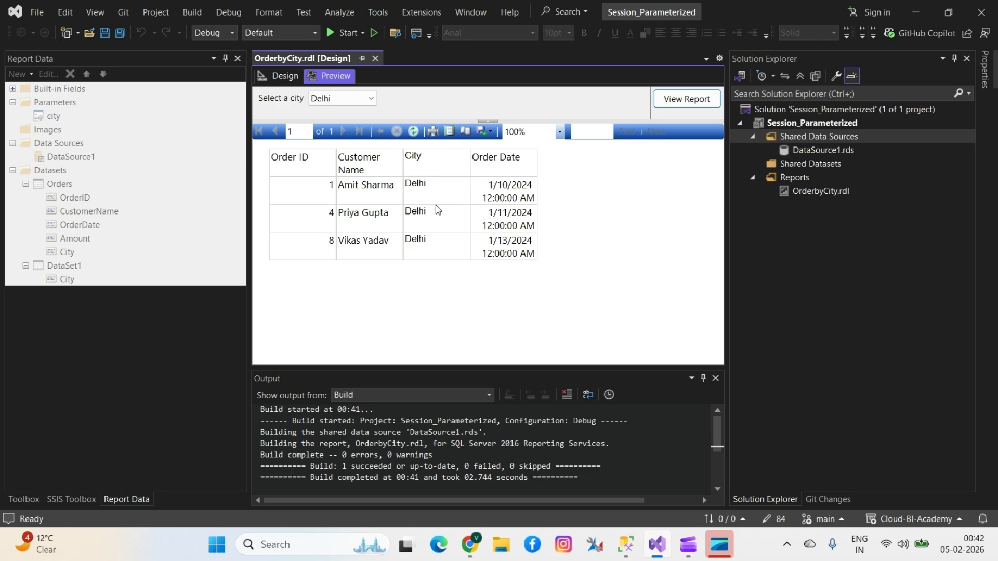
left_click(371, 98)
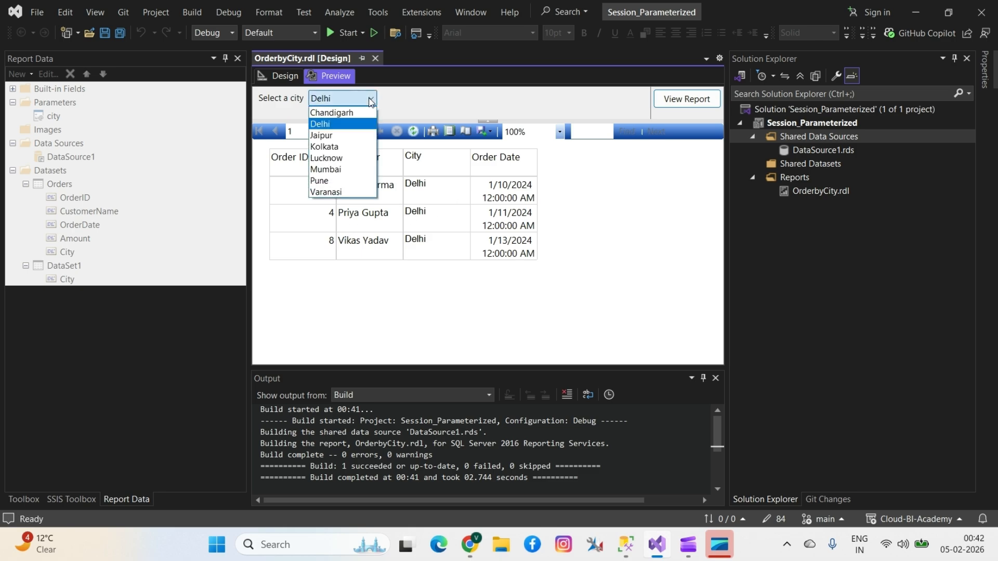
left_click(335, 159)
left_click(672, 101)
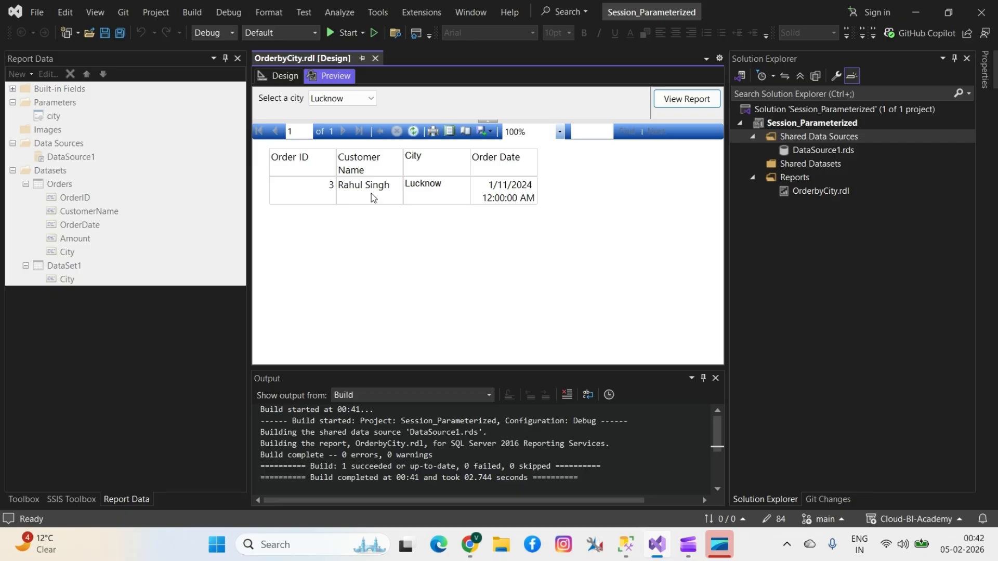
- In the report design, add a column after Order Date and fill it with the Orders field Amount
left_click(284, 77)
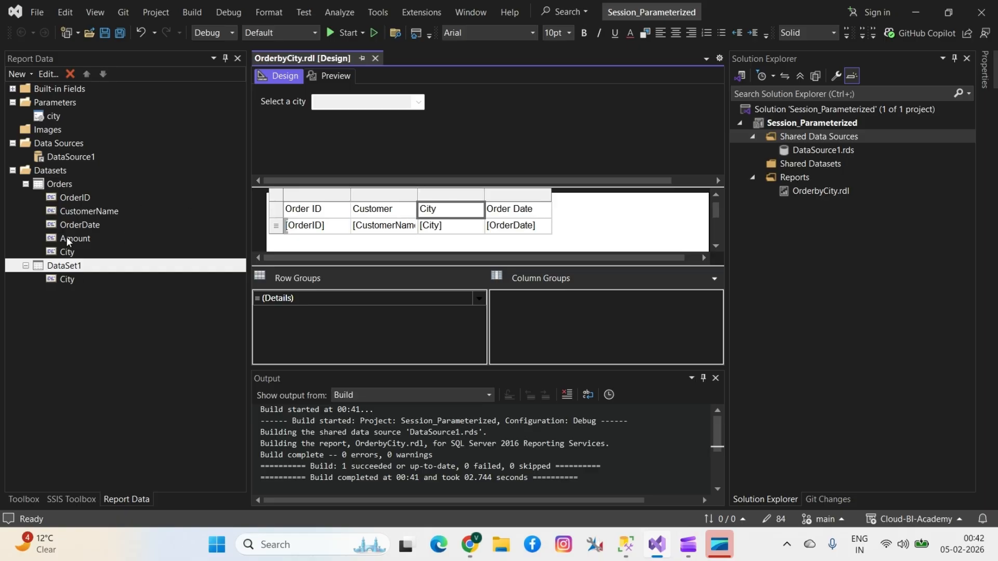
right_click(535, 198)
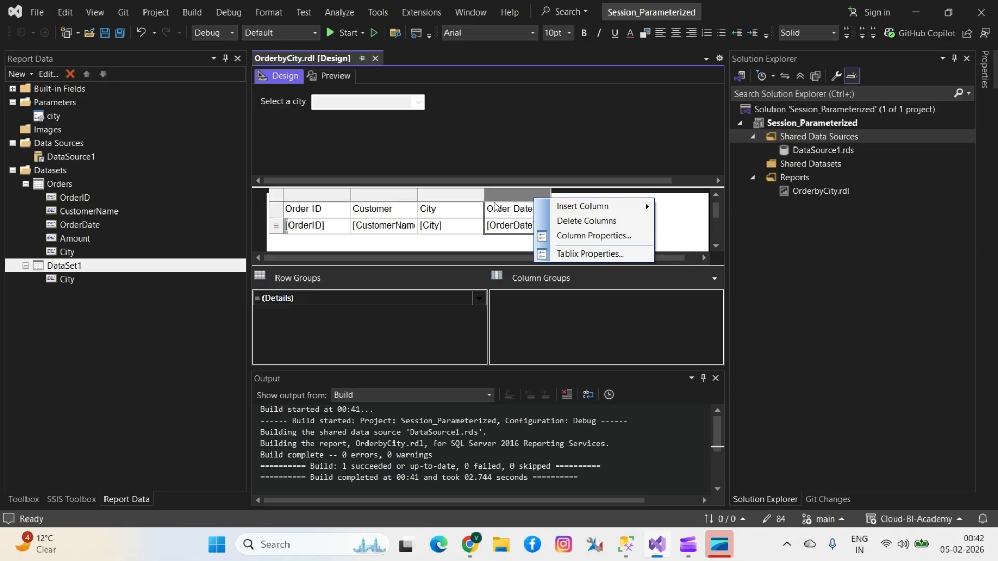
mouse_move(582, 207)
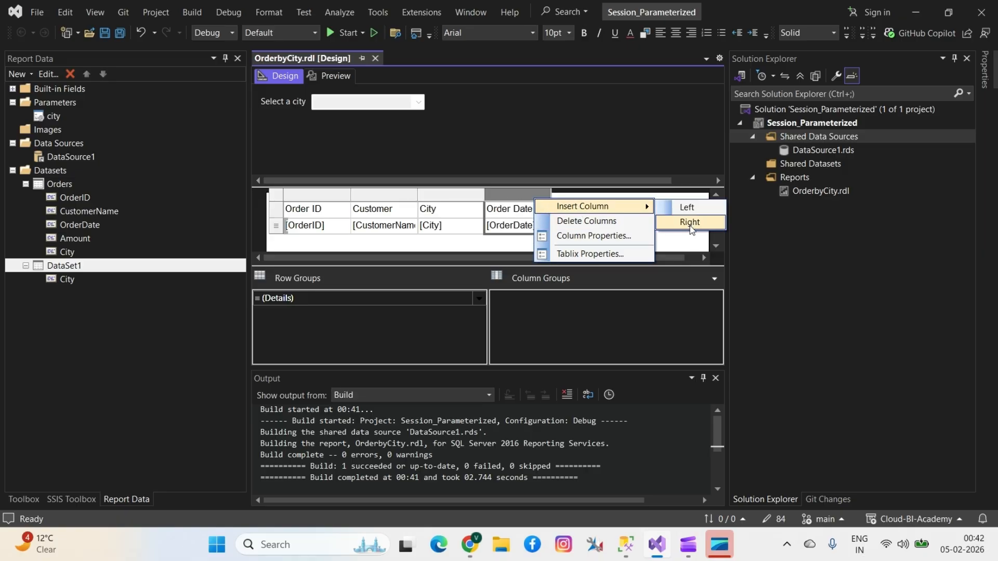
left_click(691, 224)
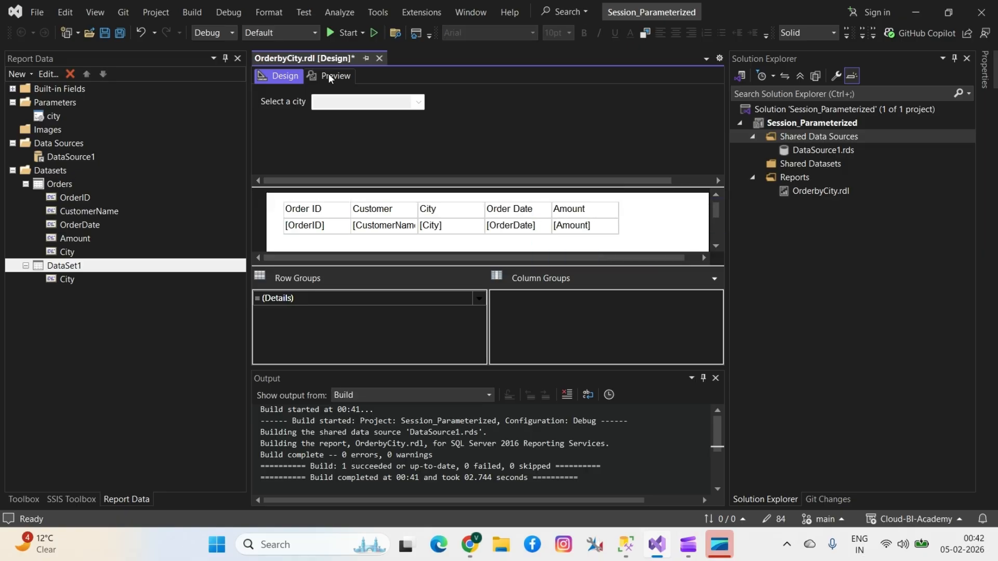
- Preview the extended table by running the report for Kolkata
left_click(329, 75)
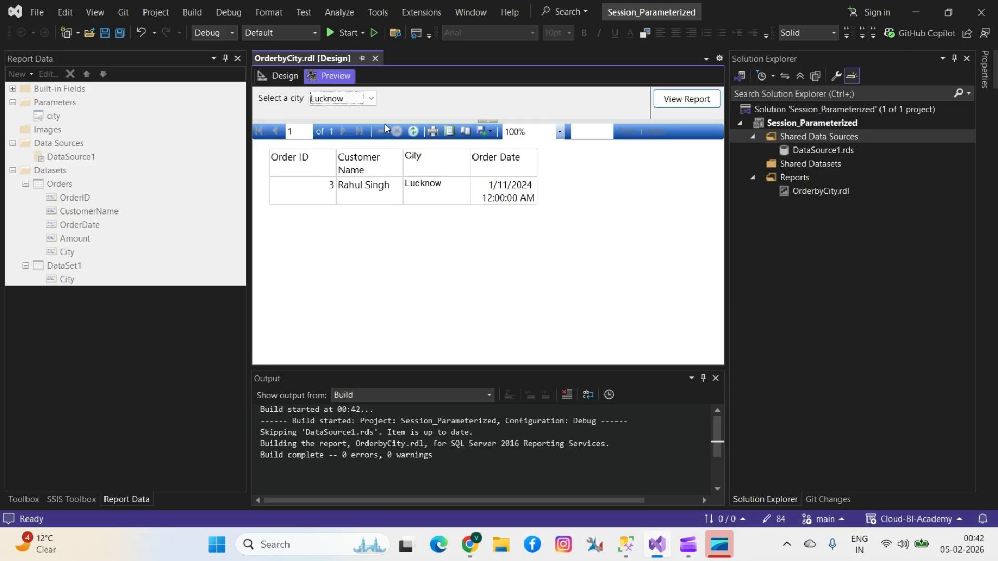
left_click(343, 101)
left_click(340, 157)
left_click(689, 101)
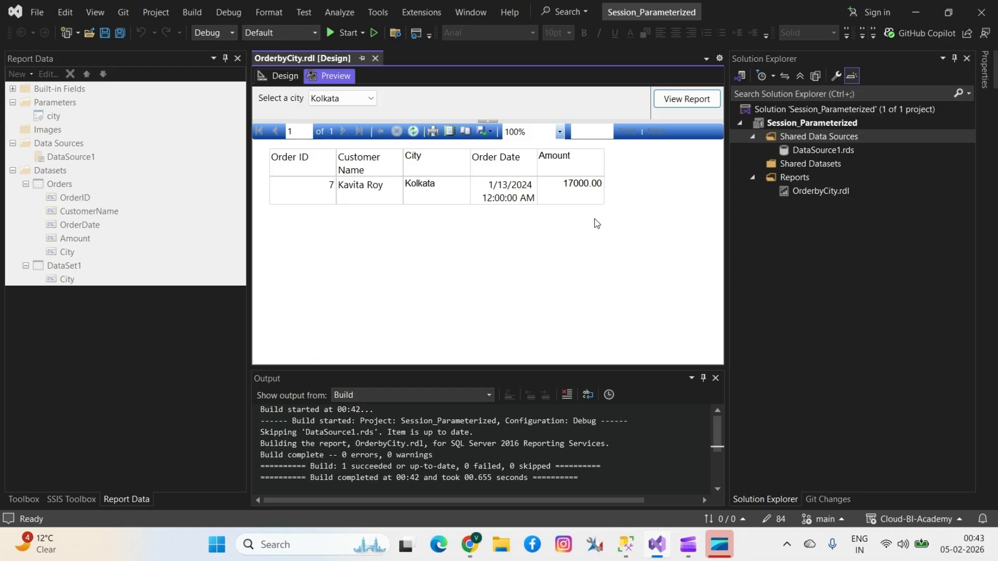
left_click(375, 100)
left_click(375, 100)
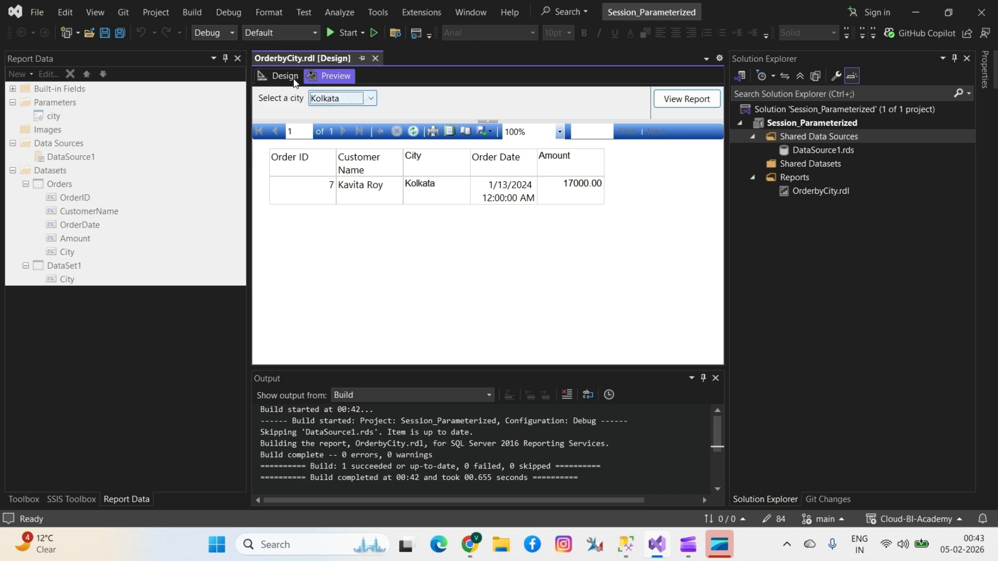
- Return to the report design and select the whole table
left_click(278, 74)
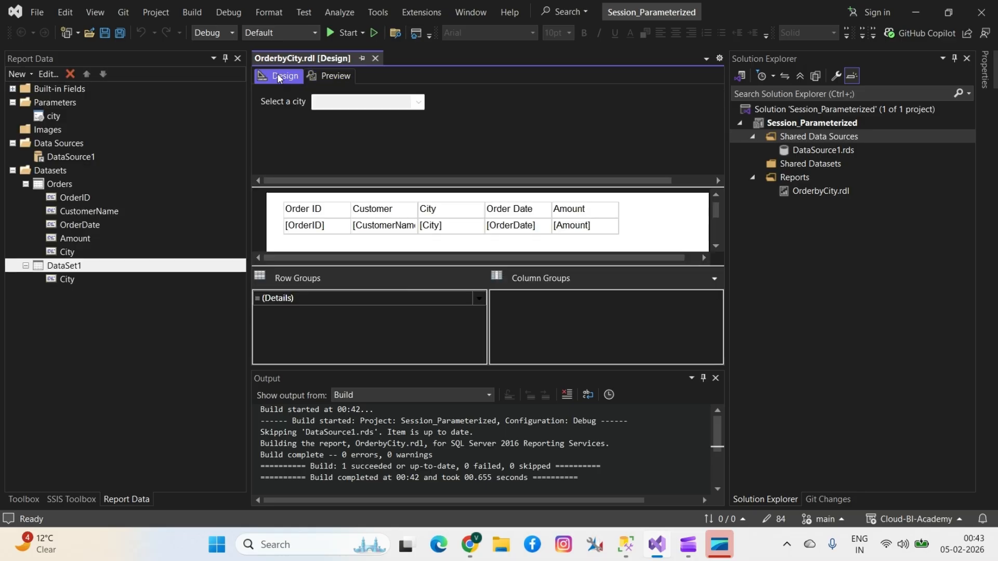
left_click(289, 213)
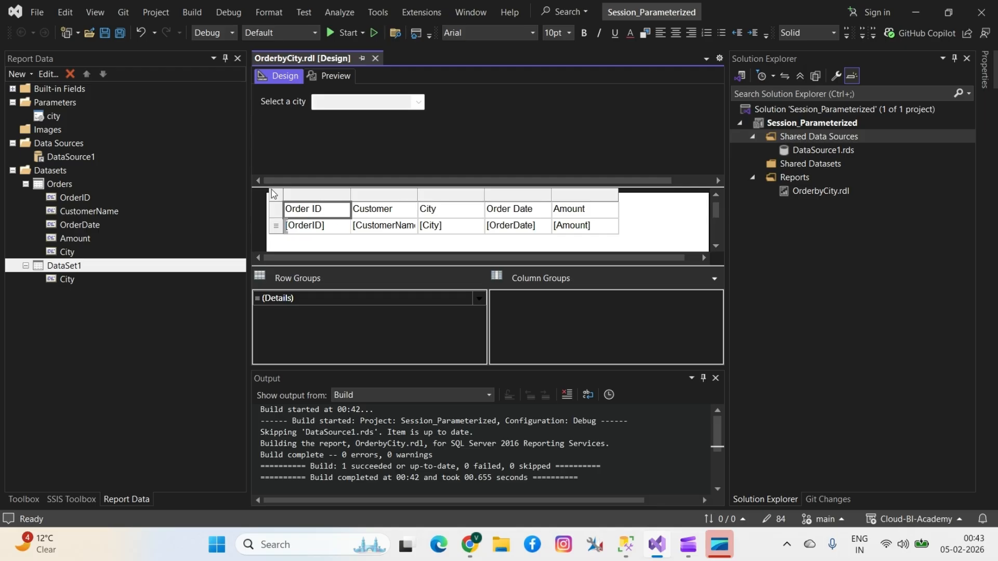
left_click(274, 197)
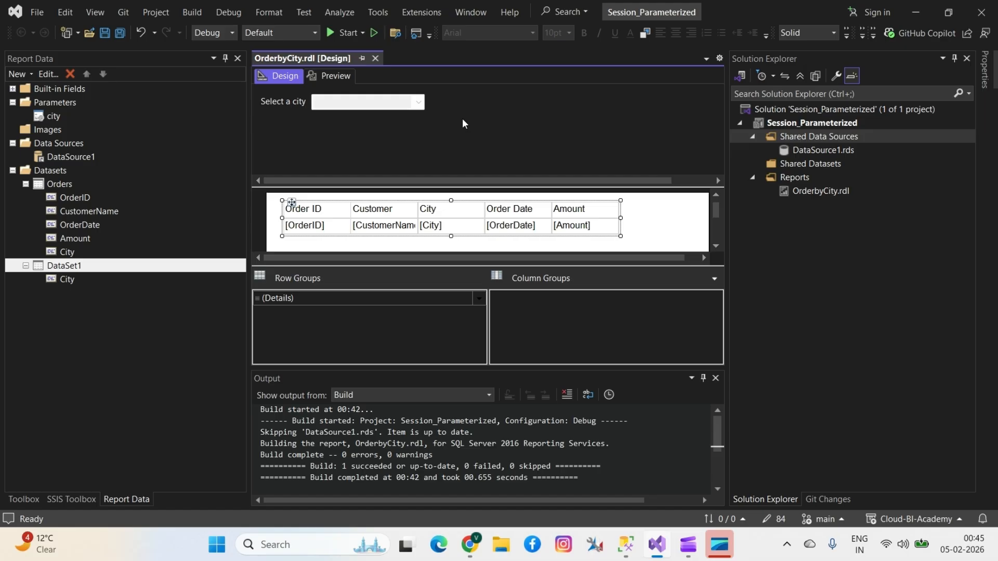
- Preview the report again and look through the city choices the parameter offers
left_click(347, 76)
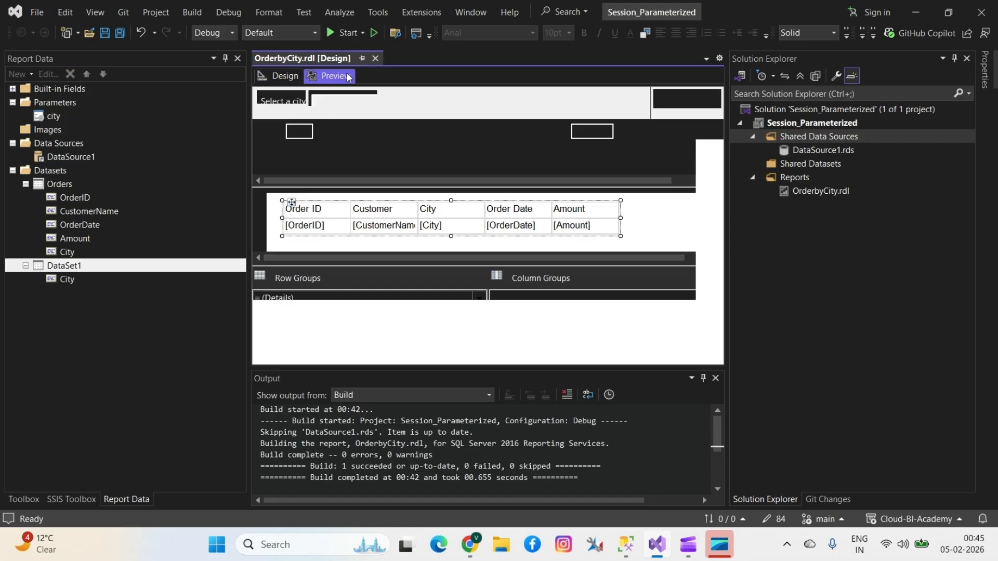
left_click(383, 100)
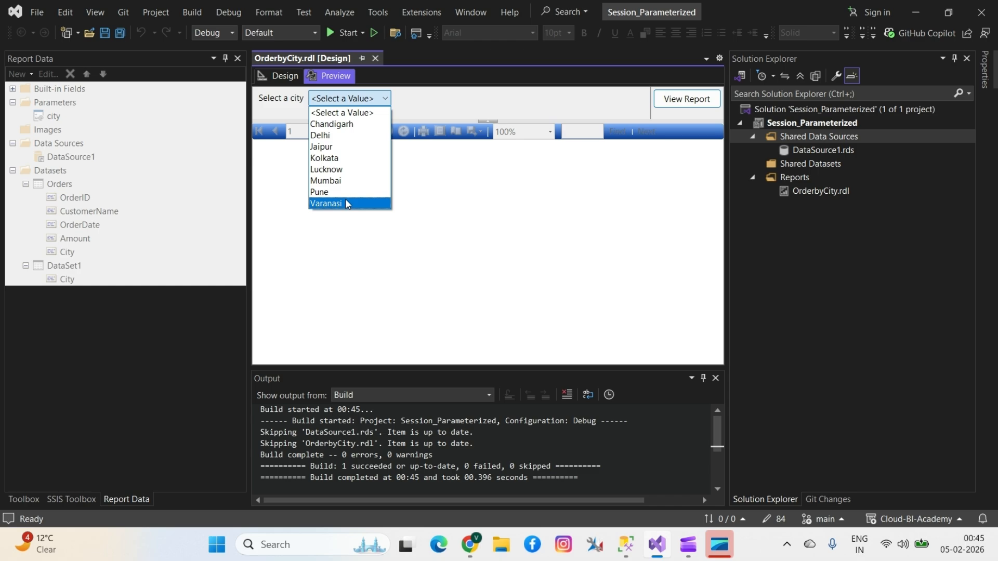
left_click(450, 190)
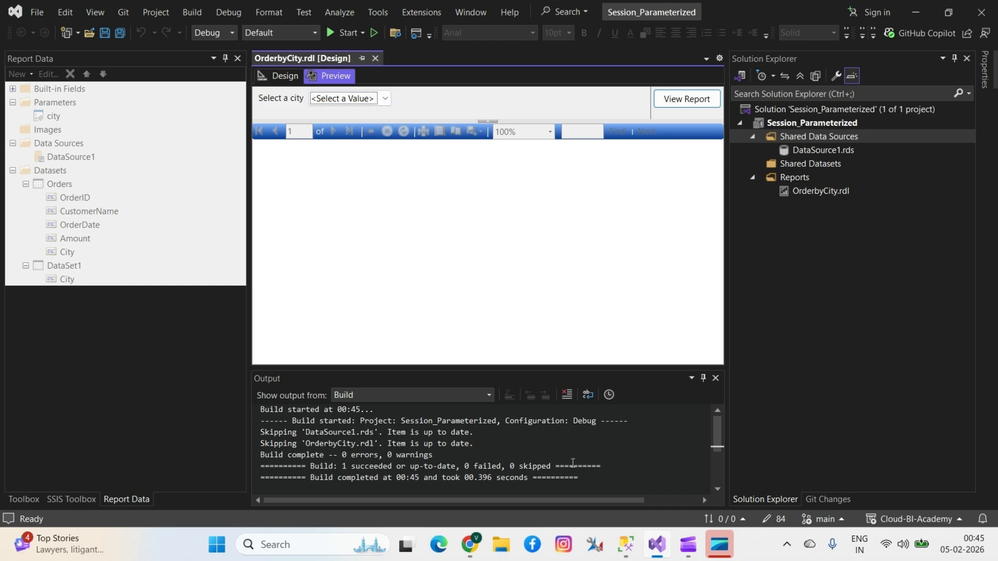
mouse_move(631, 553)
left_click(277, 77)
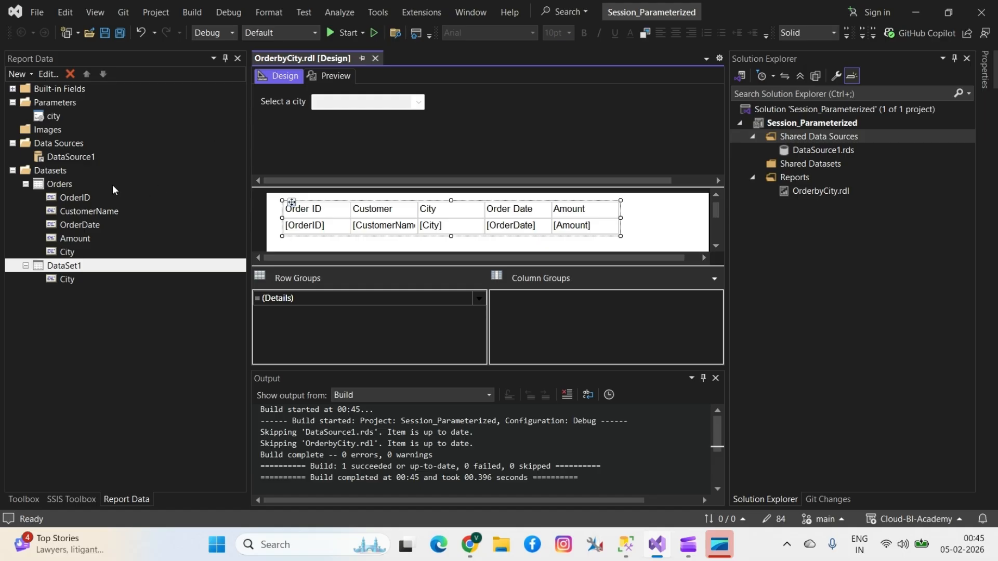
double_click(64, 184)
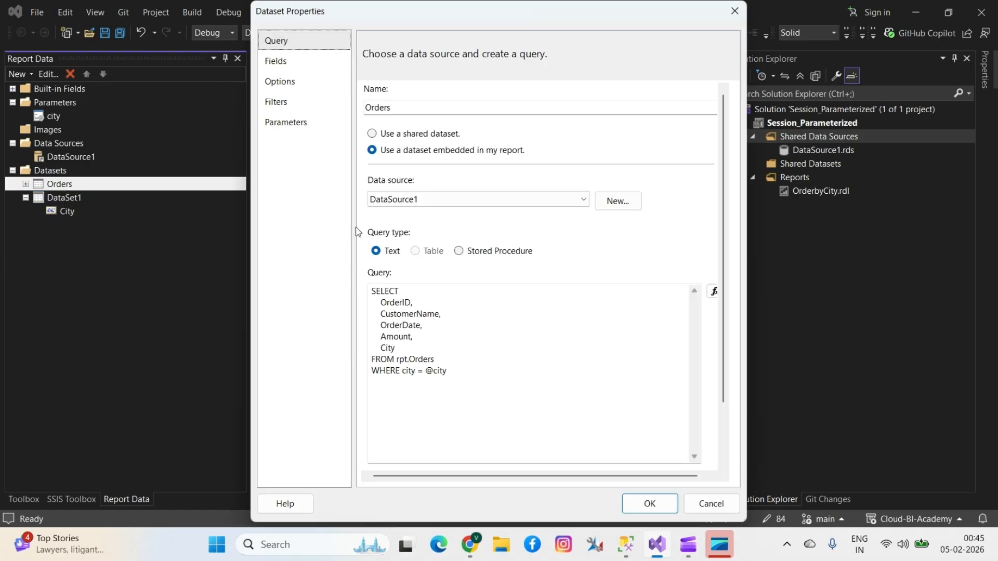
left_click(427, 371)
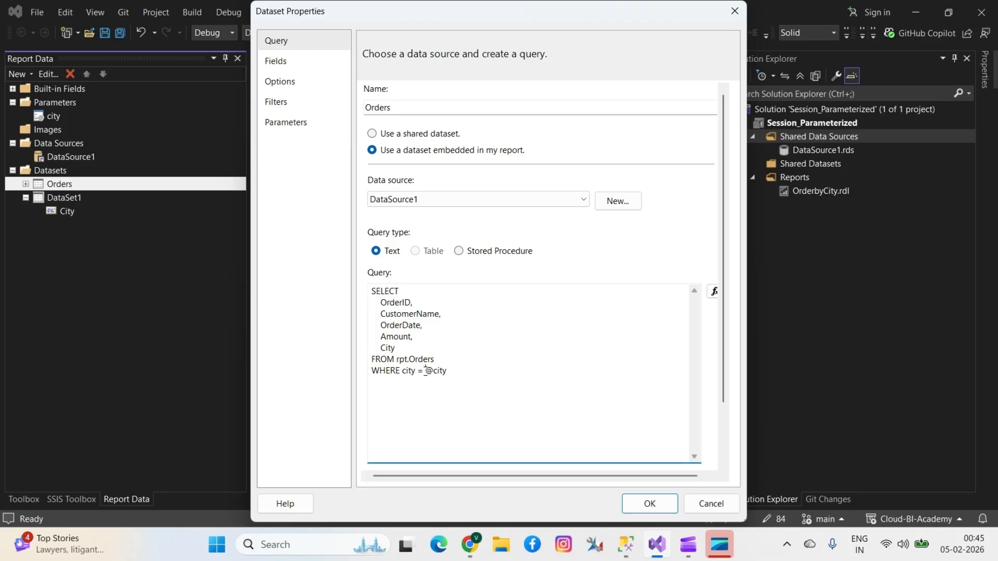
key("BackSpace")
key("BackSpace")
type("in (")
key("End")
type(")")
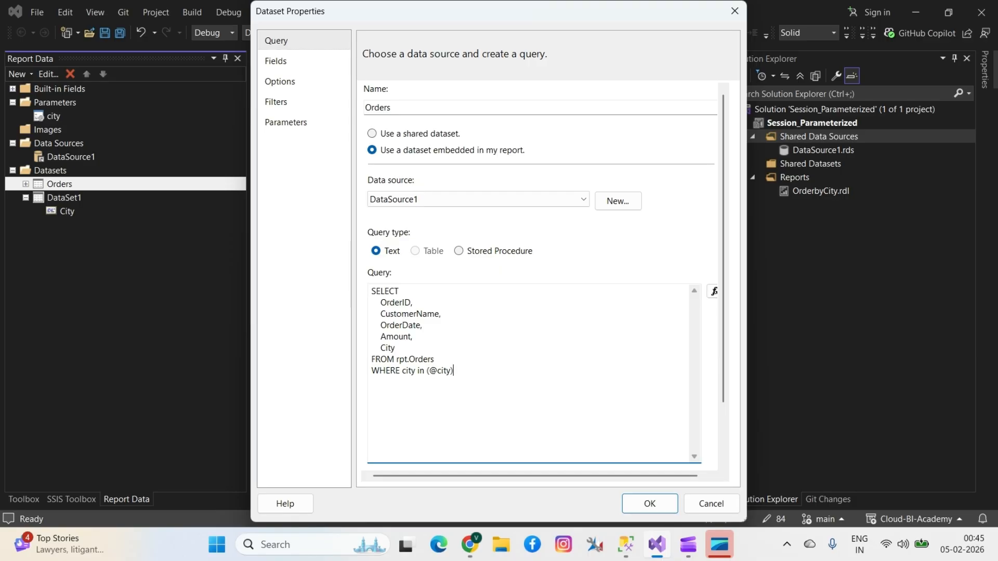
left_click(651, 502)
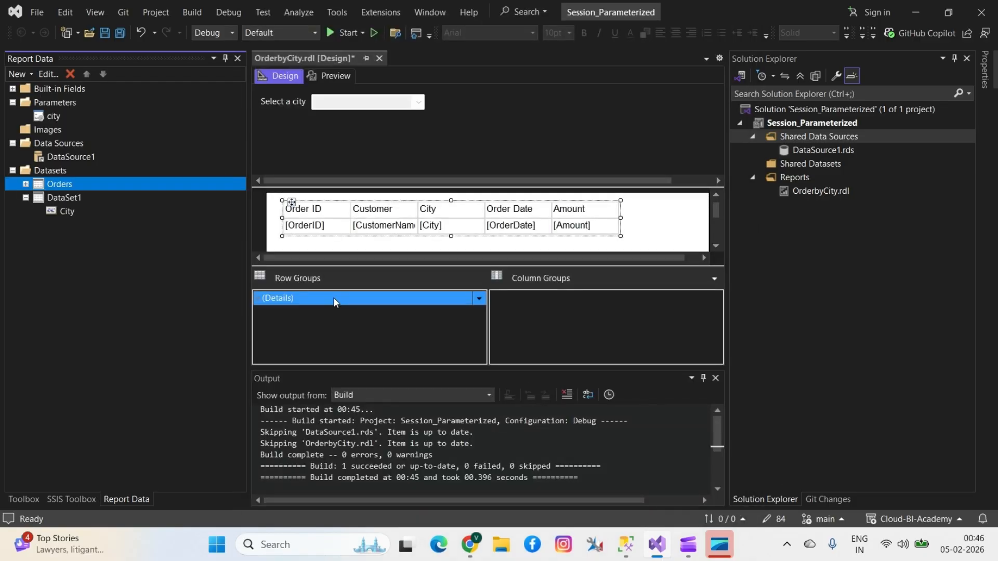
- Look through the city parameter's default values and DataSet1's fields, options, filters and query, leaving everything as it is
right_click(68, 210)
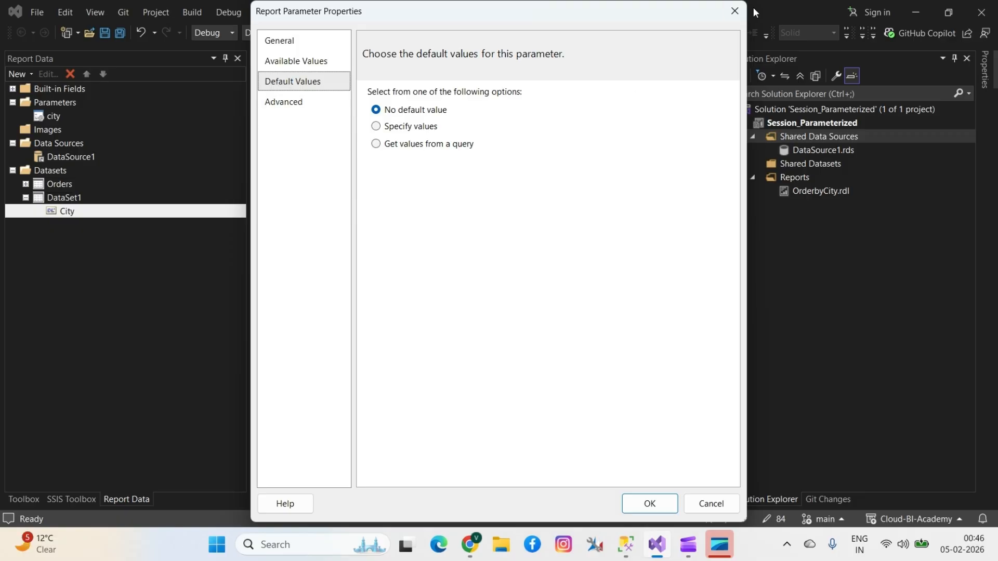
left_click(734, 12)
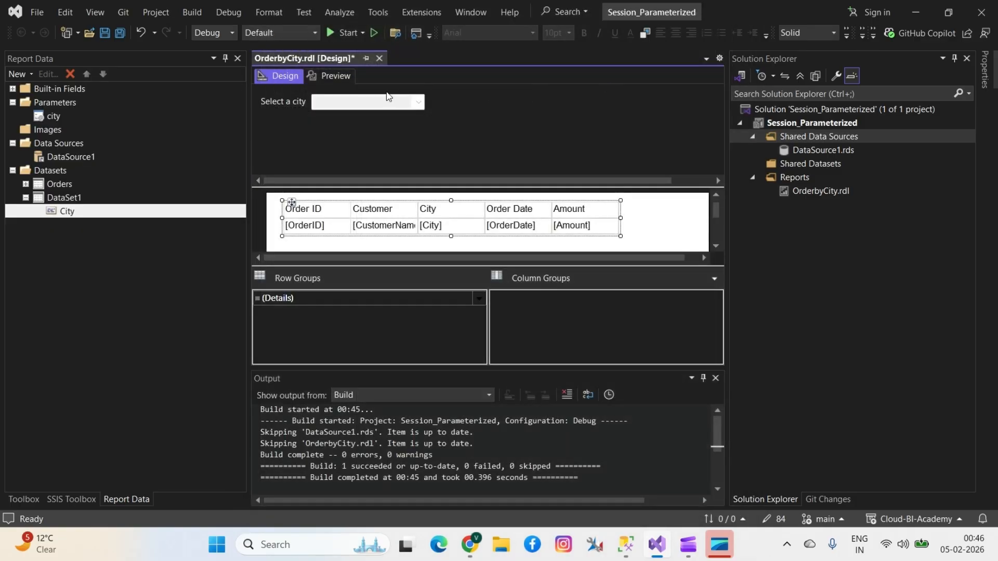
right_click(62, 213)
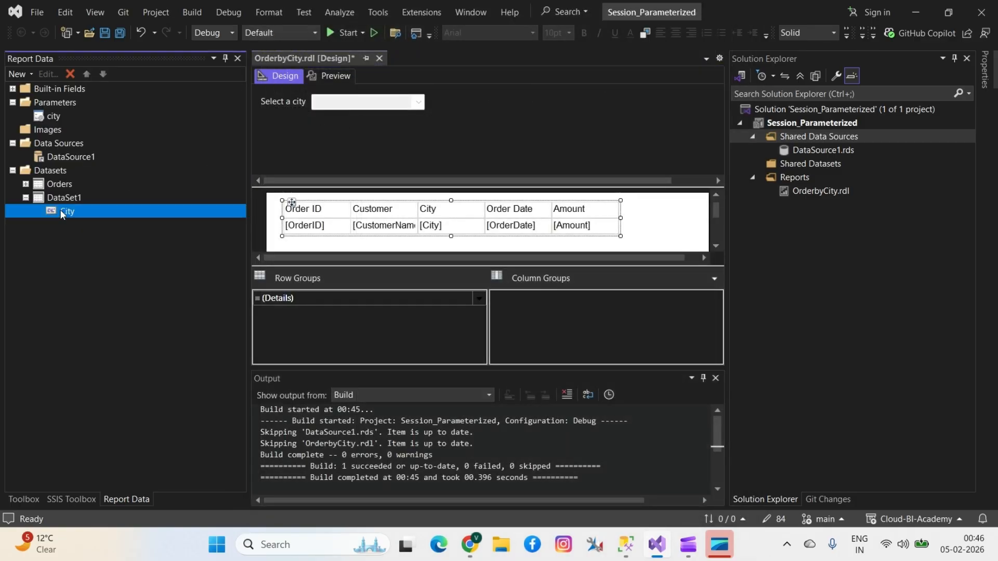
left_click(99, 237)
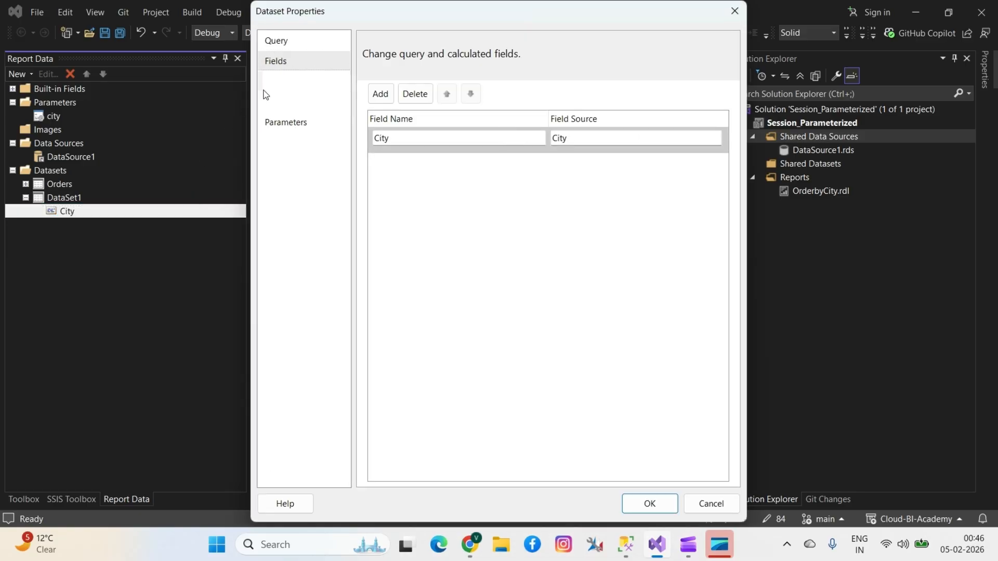
left_click(286, 84)
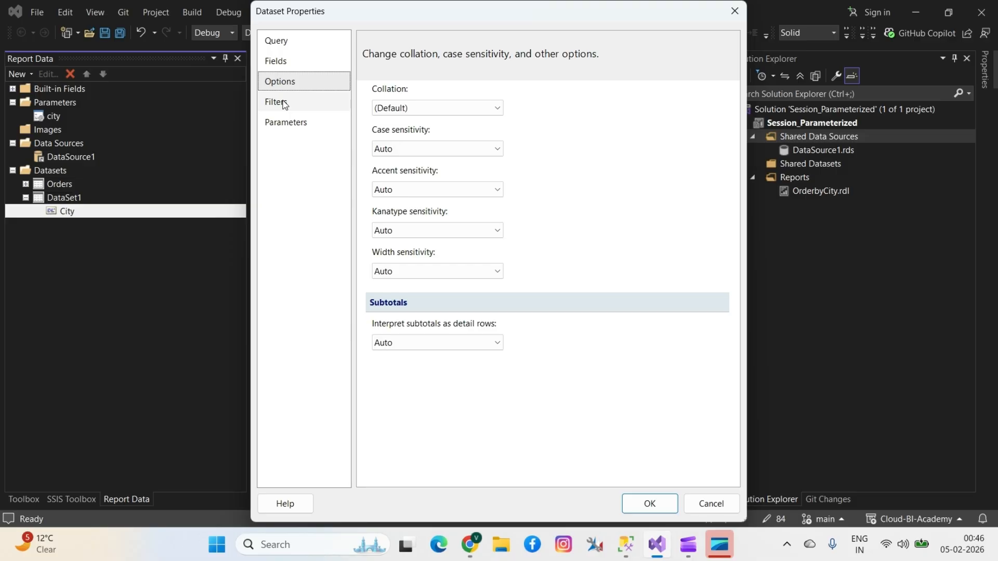
left_click(285, 105)
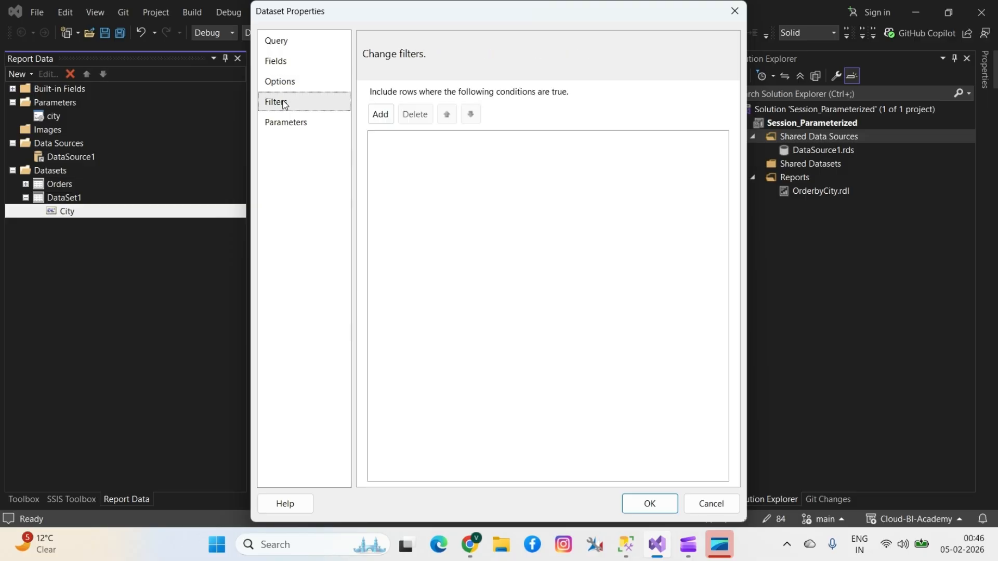
left_click(279, 81)
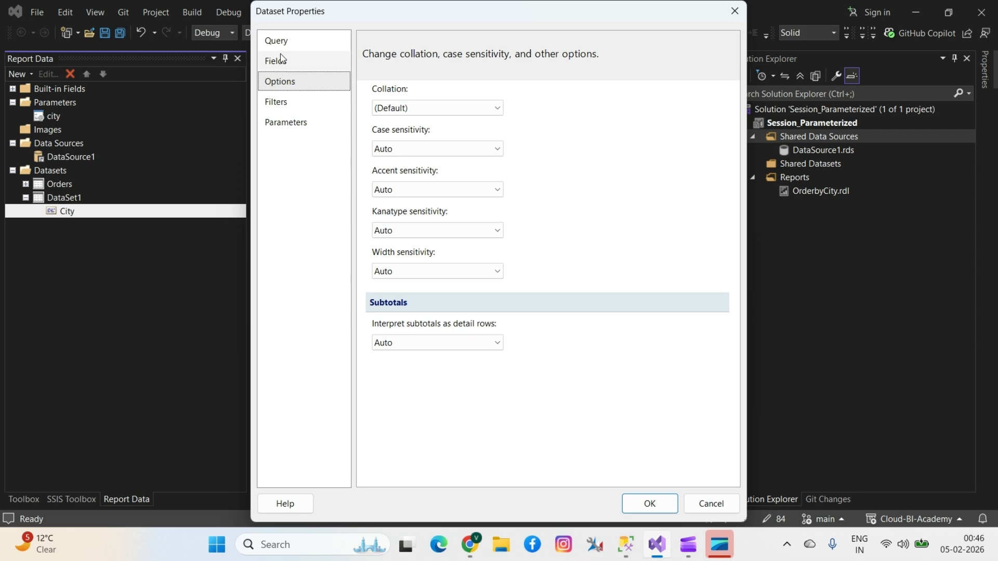
left_click(279, 63)
left_click(282, 48)
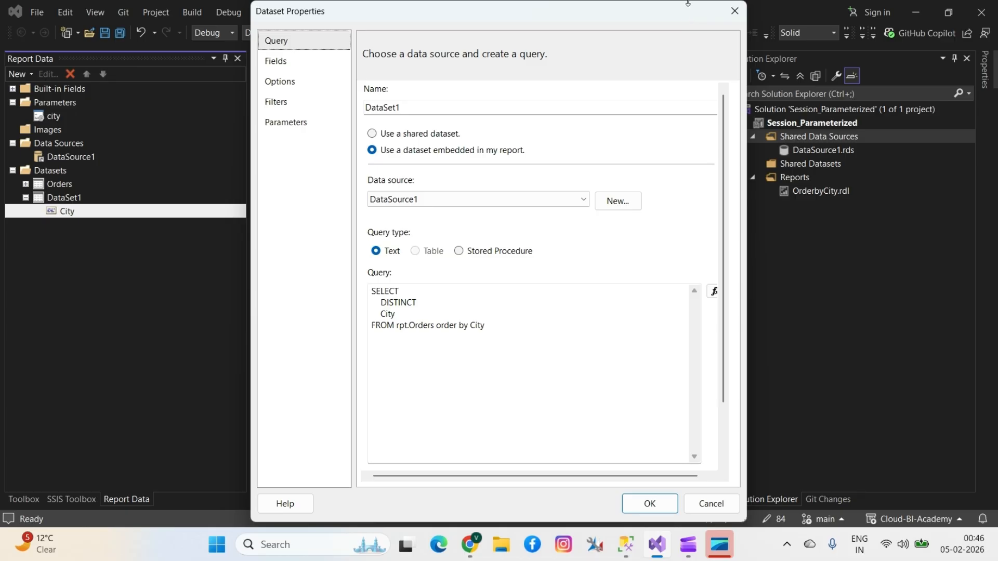
left_click(735, 11)
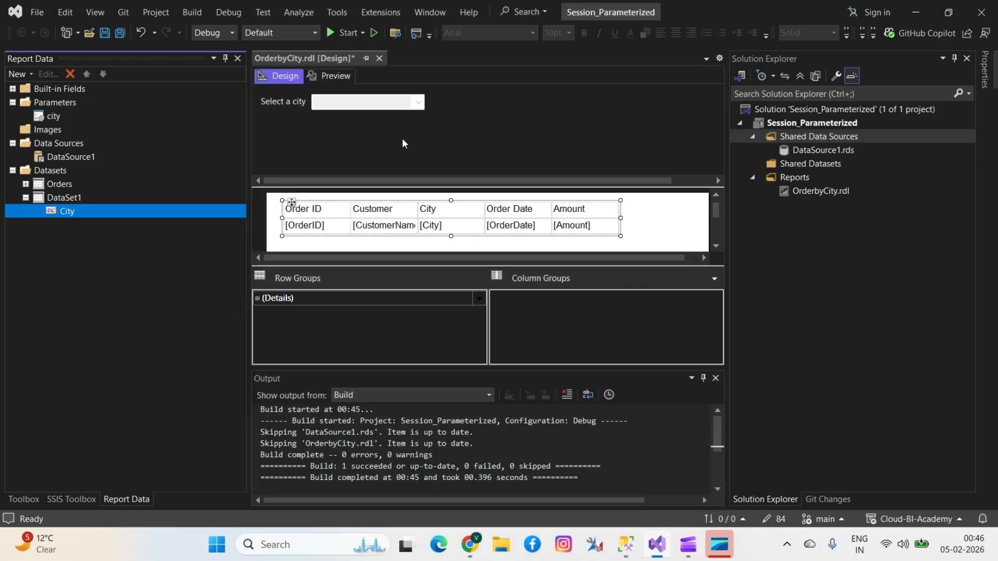
- Set the city report parameter to allow multiple values
double_click(347, 99)
left_click(376, 242)
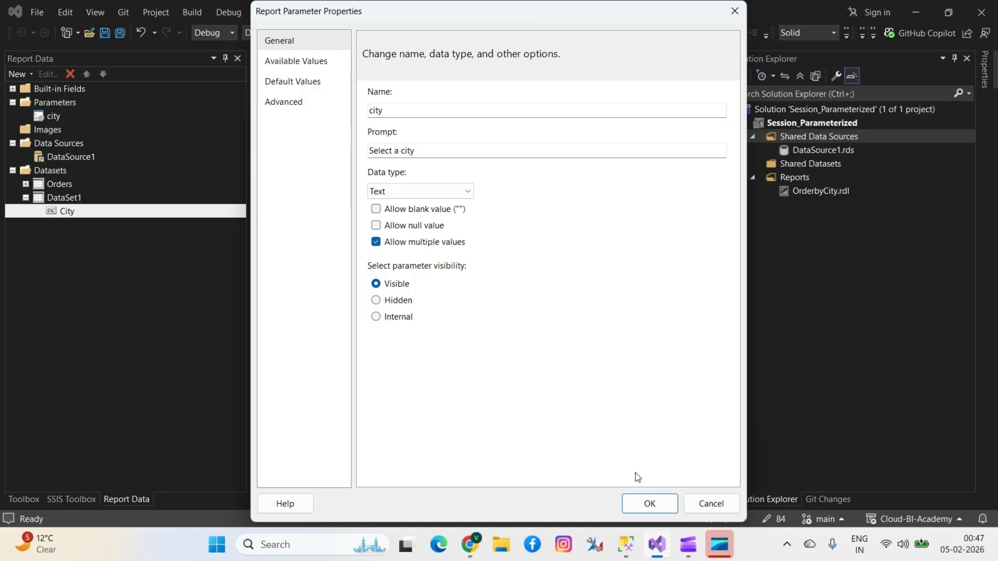
left_click(646, 507)
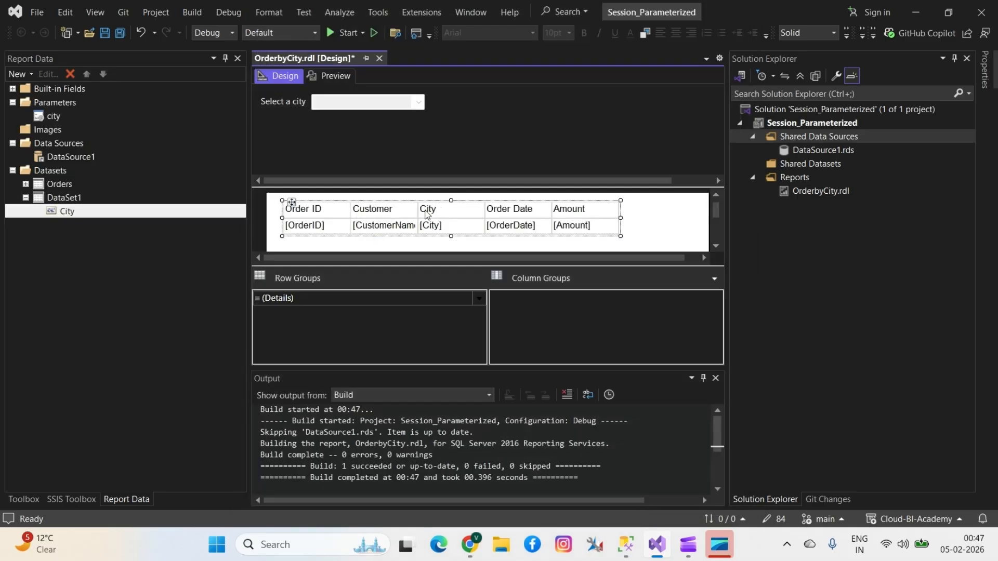
- Preview the report for the cities Chandigarh, Delhi and Jaipur
left_click(339, 76)
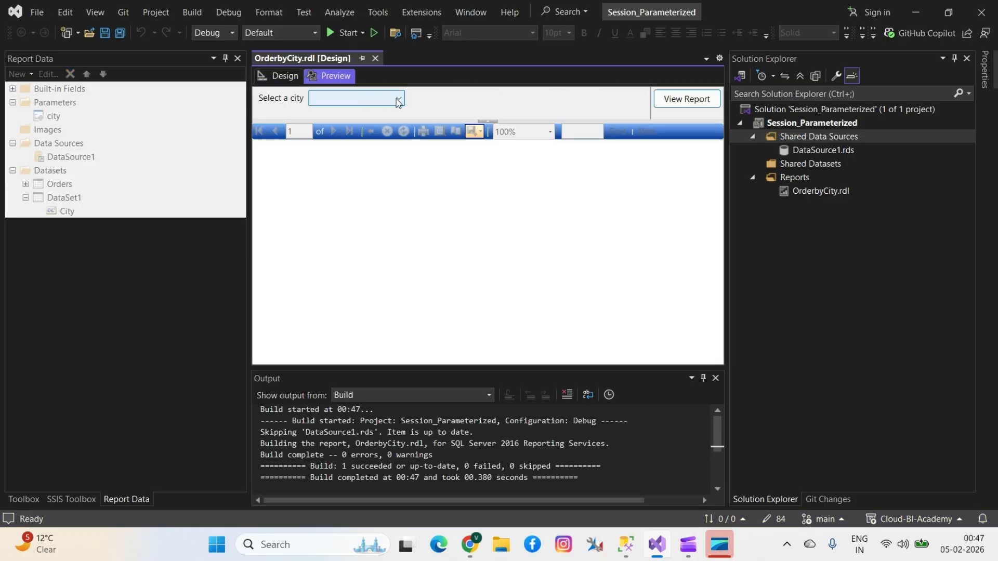
left_click(398, 99)
left_click(314, 126)
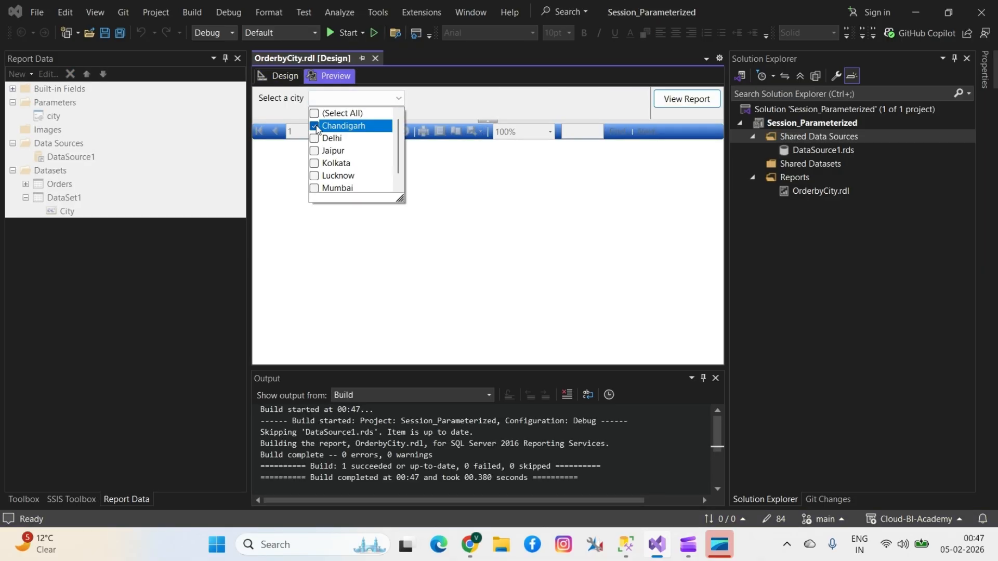
left_click(315, 138)
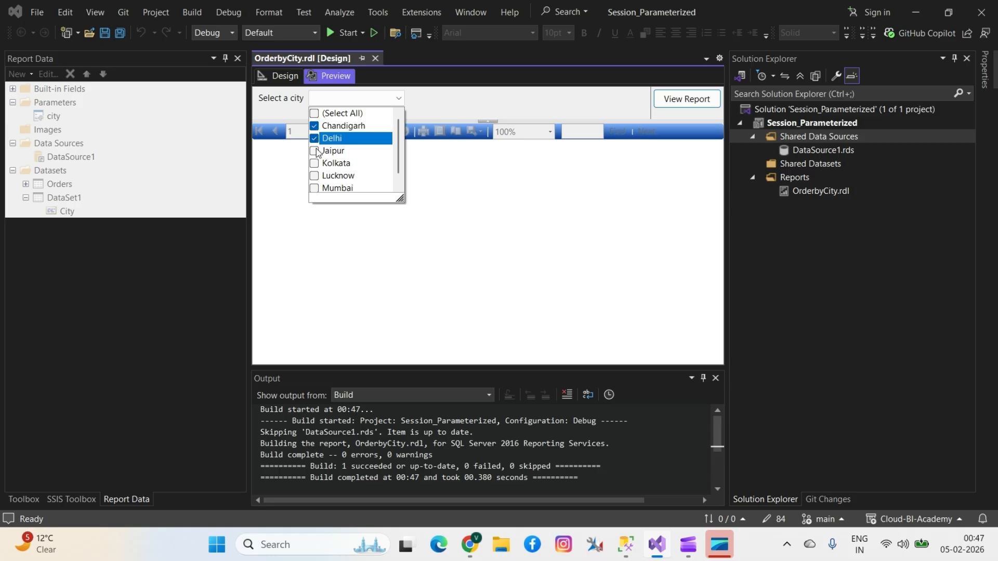
left_click(315, 150)
left_click(463, 104)
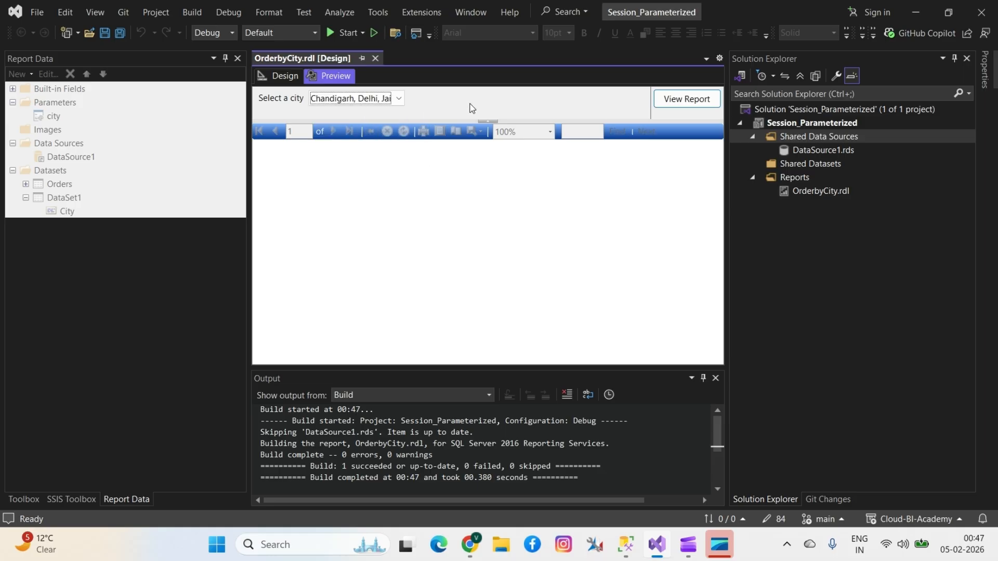
left_click(679, 104)
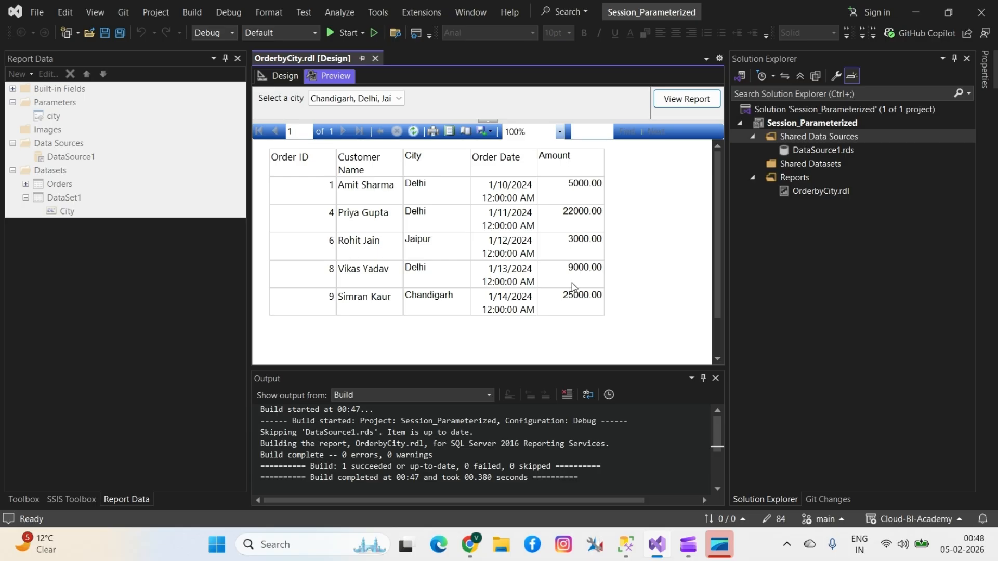
- Return to the report design to review the Orders dataset's query, and switch to the browser presentation on SSRS parameters
left_click(633, 391)
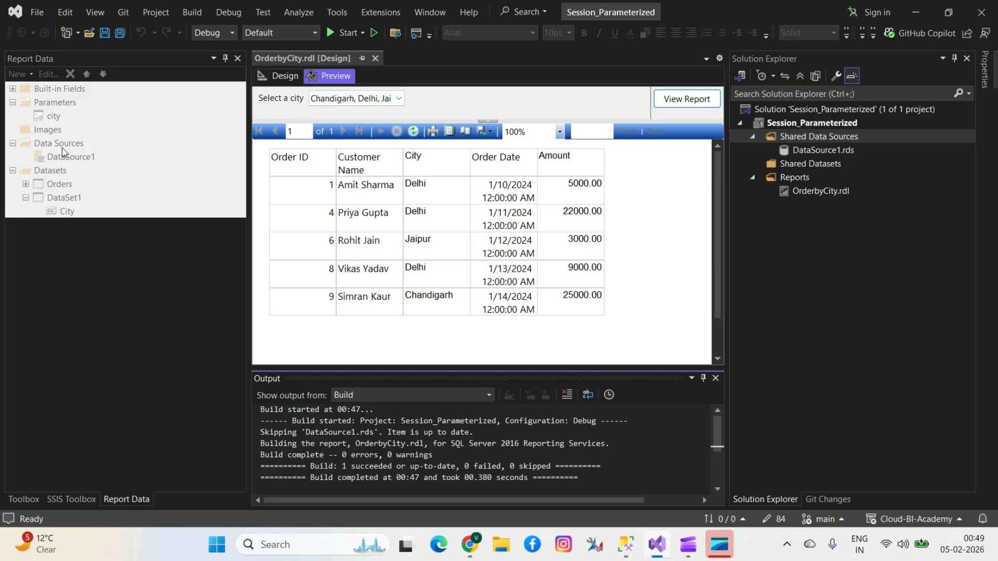
left_click(53, 186)
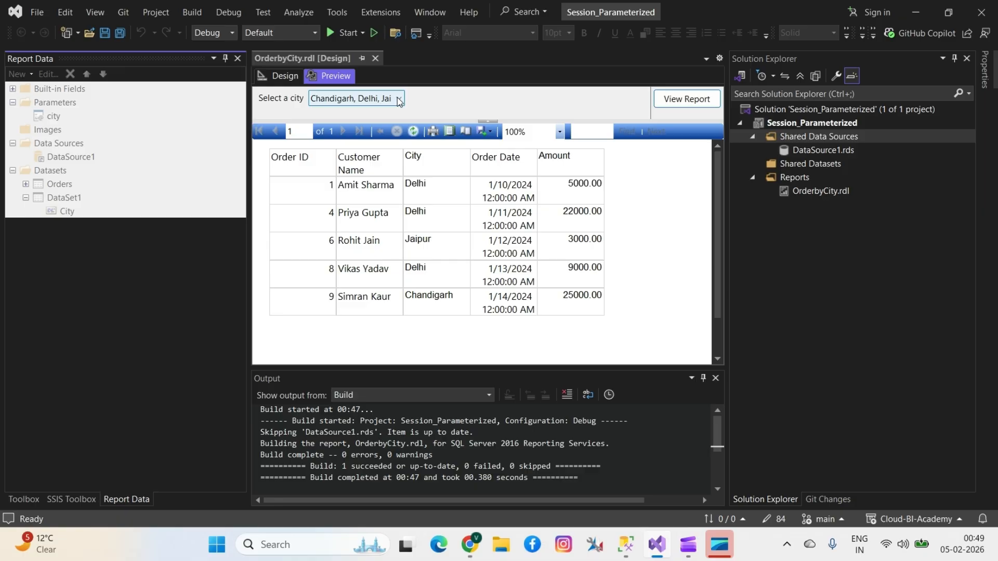
left_click(276, 74)
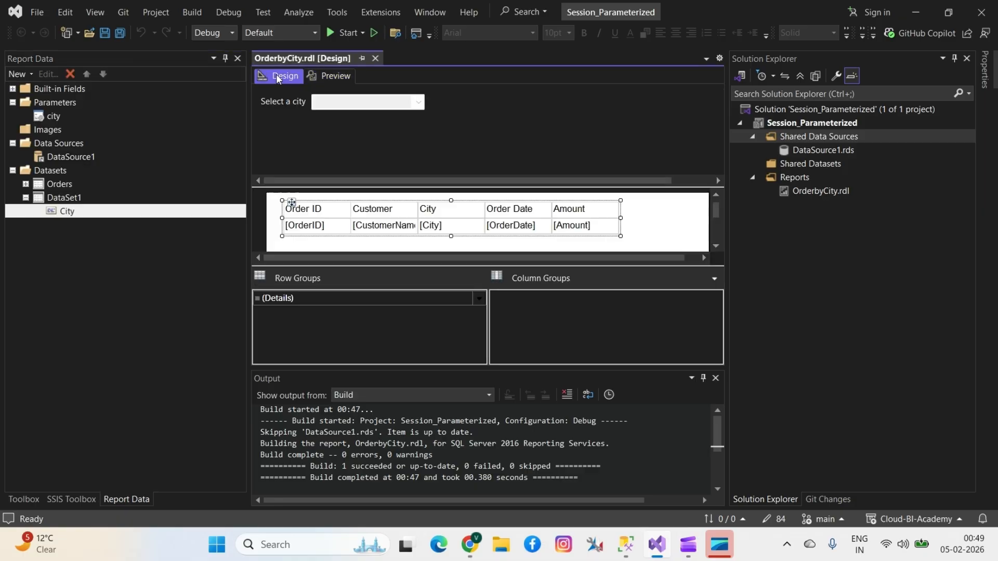
double_click(63, 184)
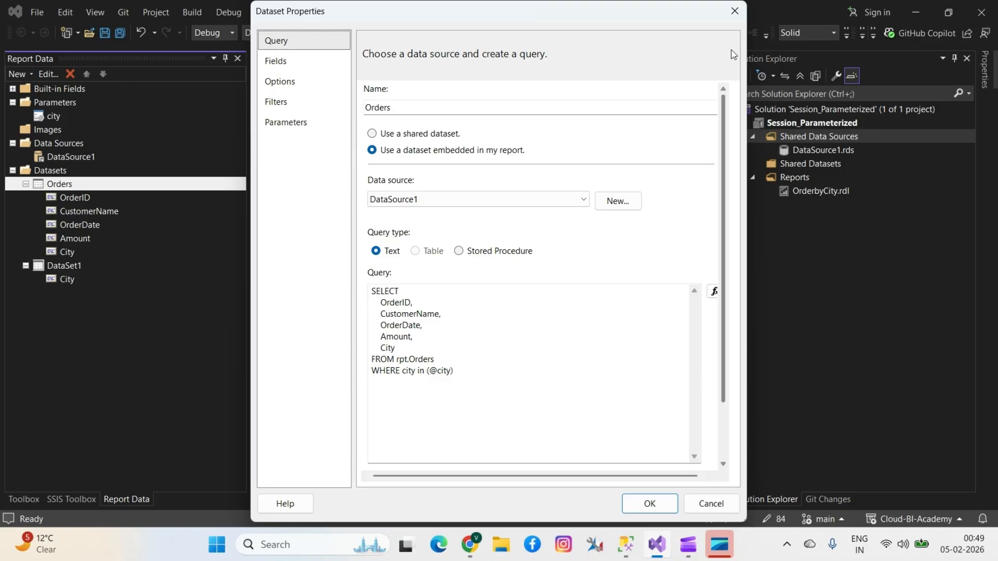
left_click(733, 10)
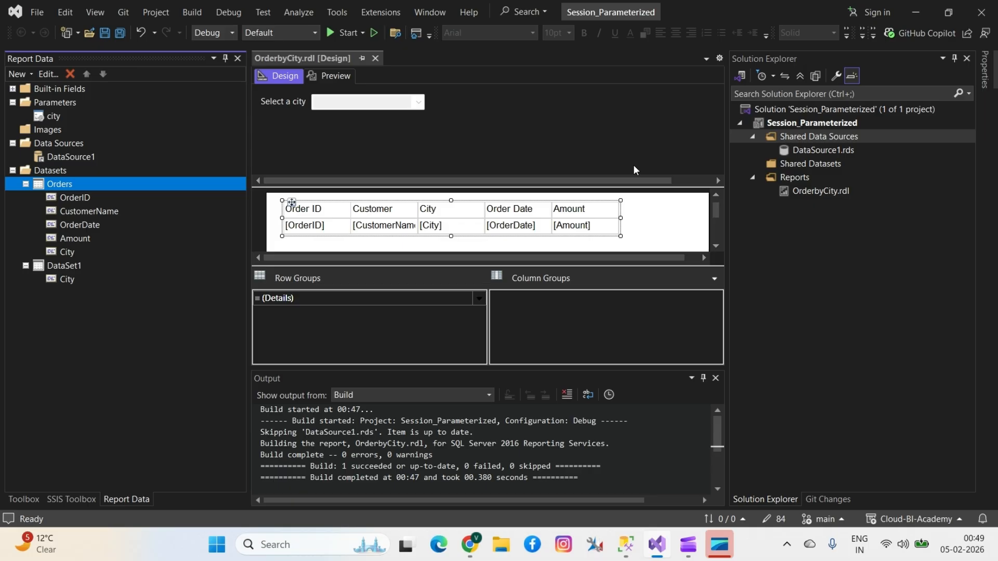
left_click(482, 546)
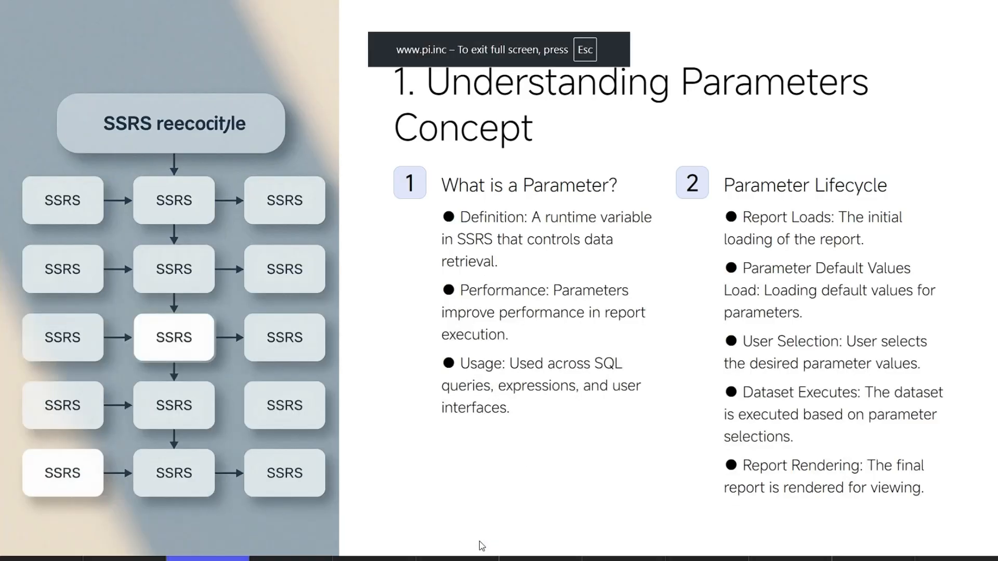